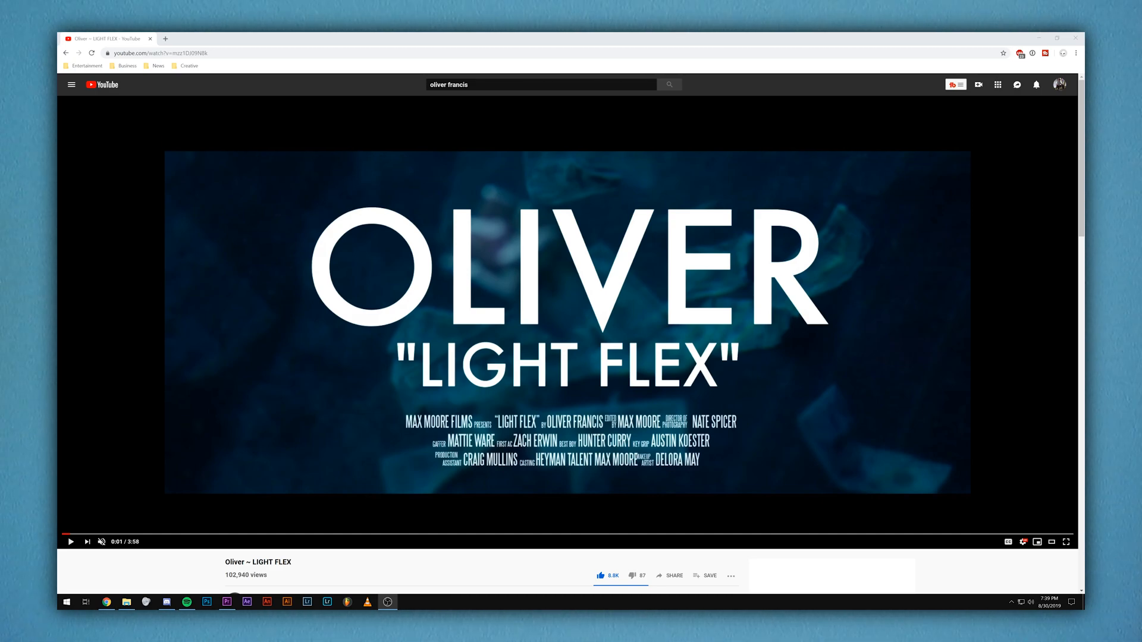
- Play the opening of the "LIGHT FLEX" music video, pausing to examine the title and the shots up to about 0:19
left_click(192, 417)
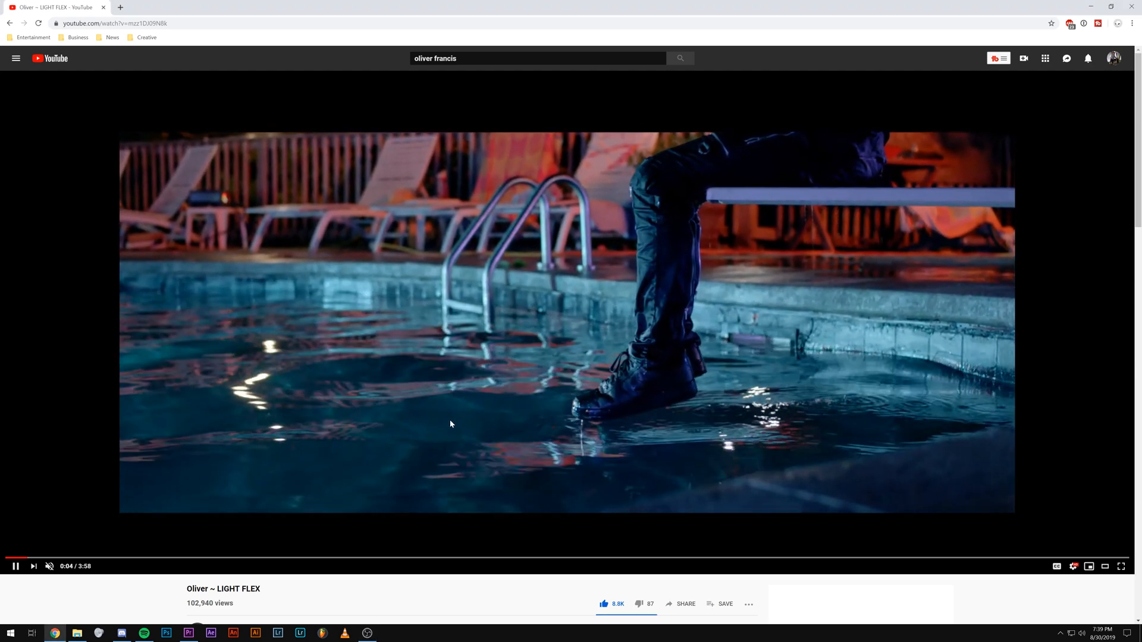
left_click(487, 384)
left_click(485, 385)
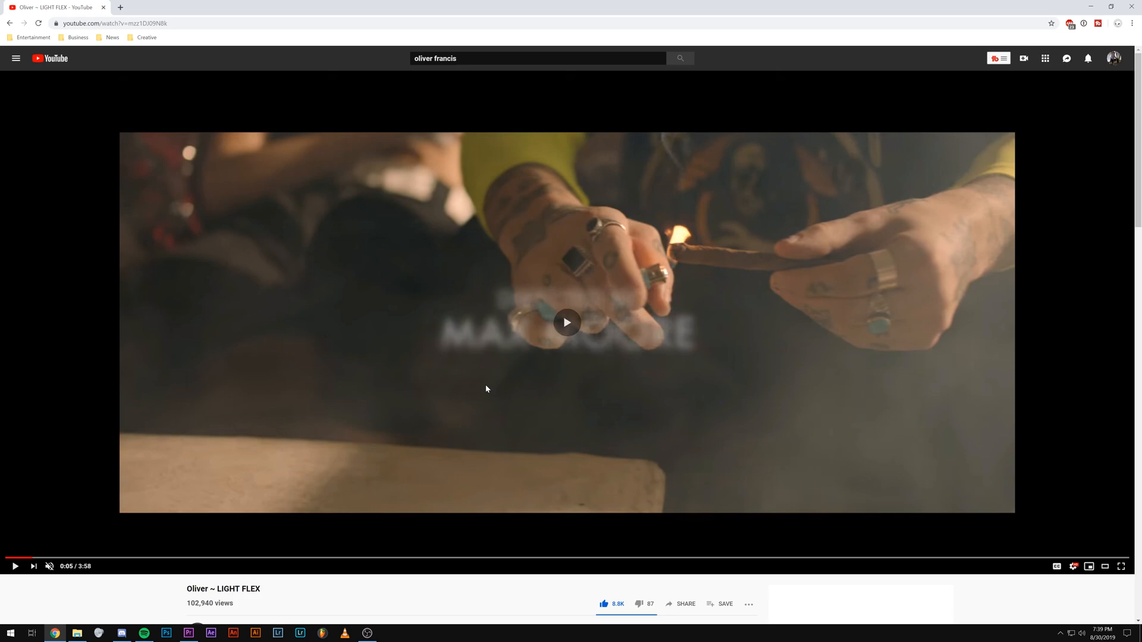
left_click(486, 386)
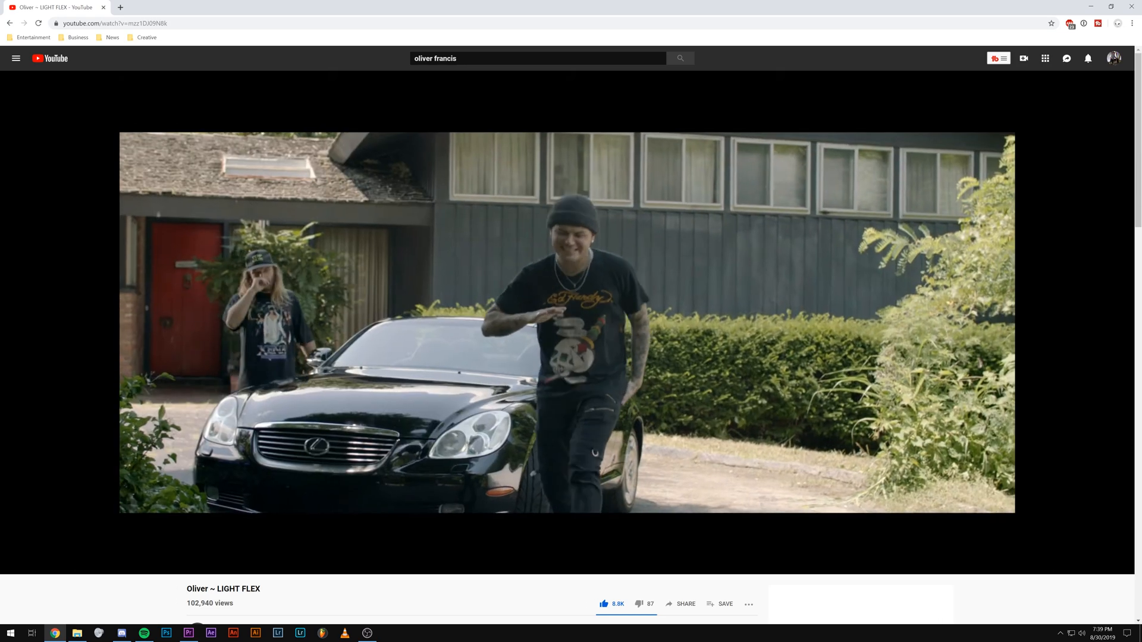
left_click(564, 324)
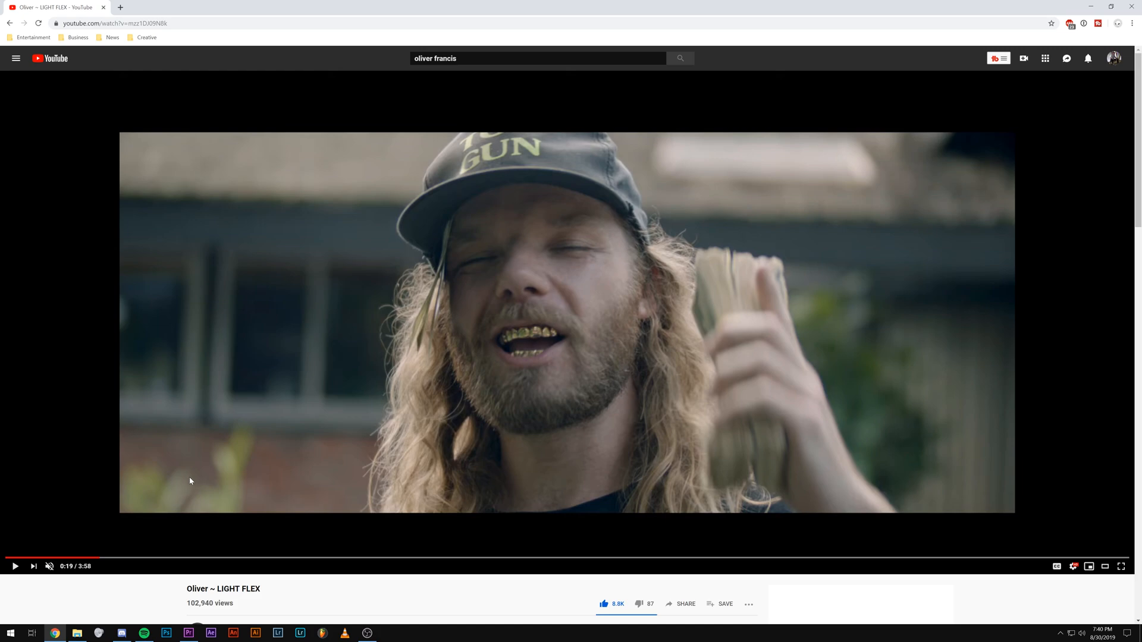
left_click(190, 481)
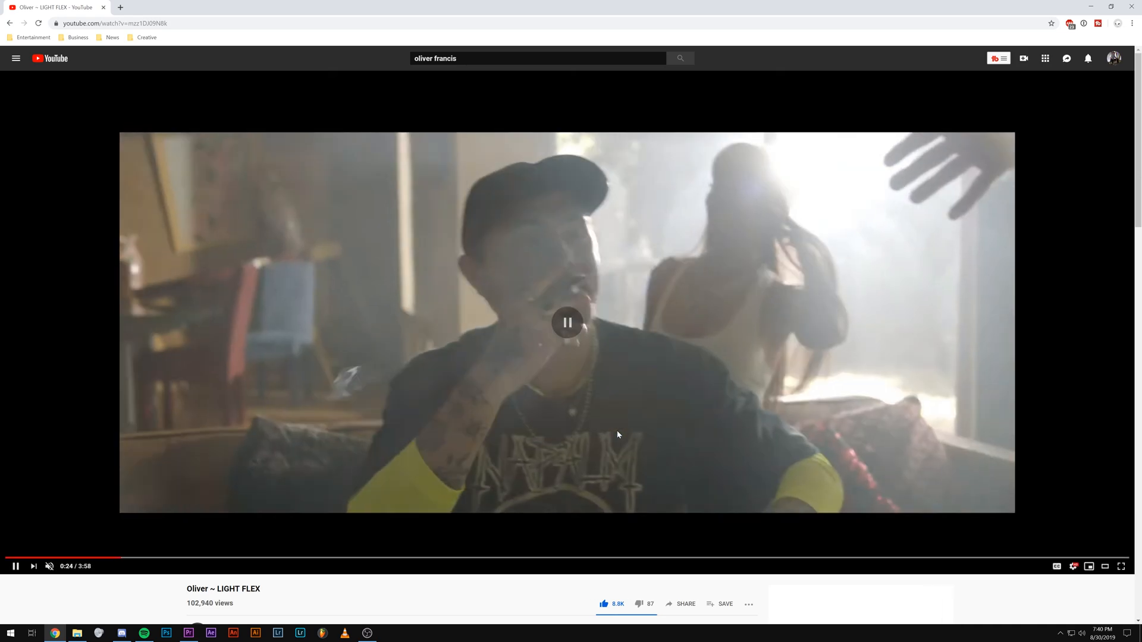
- Skip through the video between about 0:24 and 0:41 to examine the smoky room and poolside shots
left_click(133, 556)
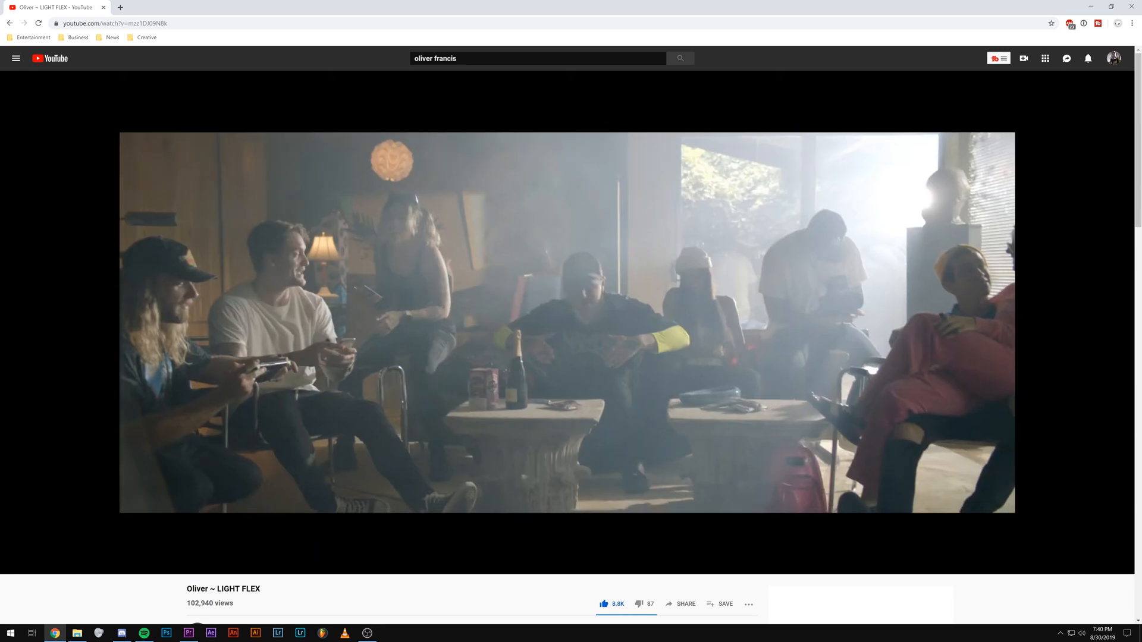
key("space")
left_click(155, 557)
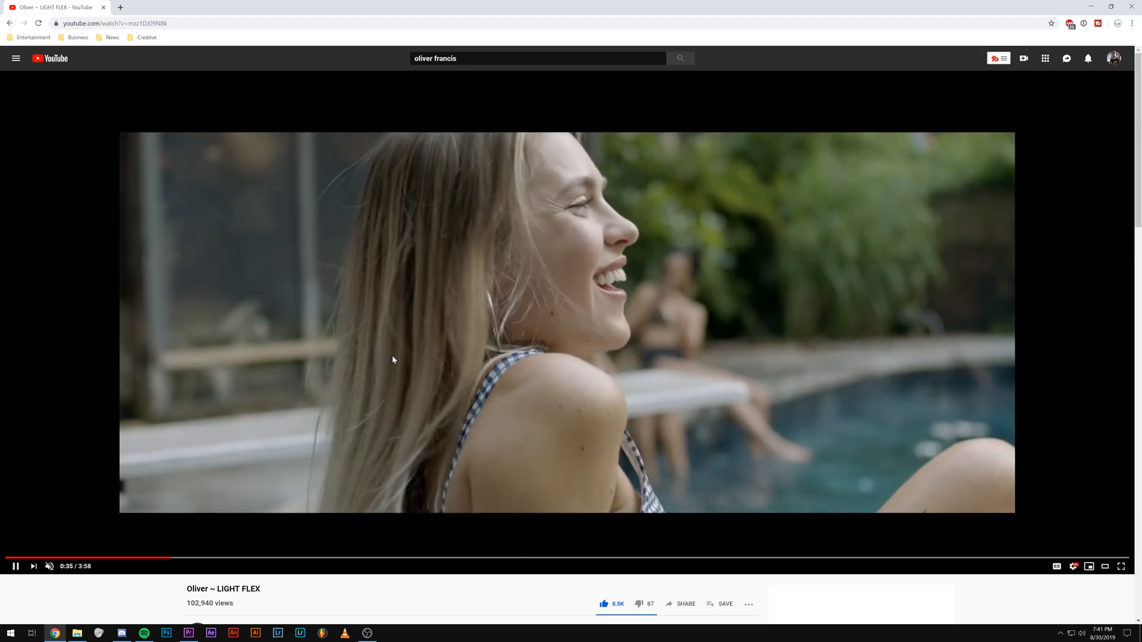
left_click(240, 537)
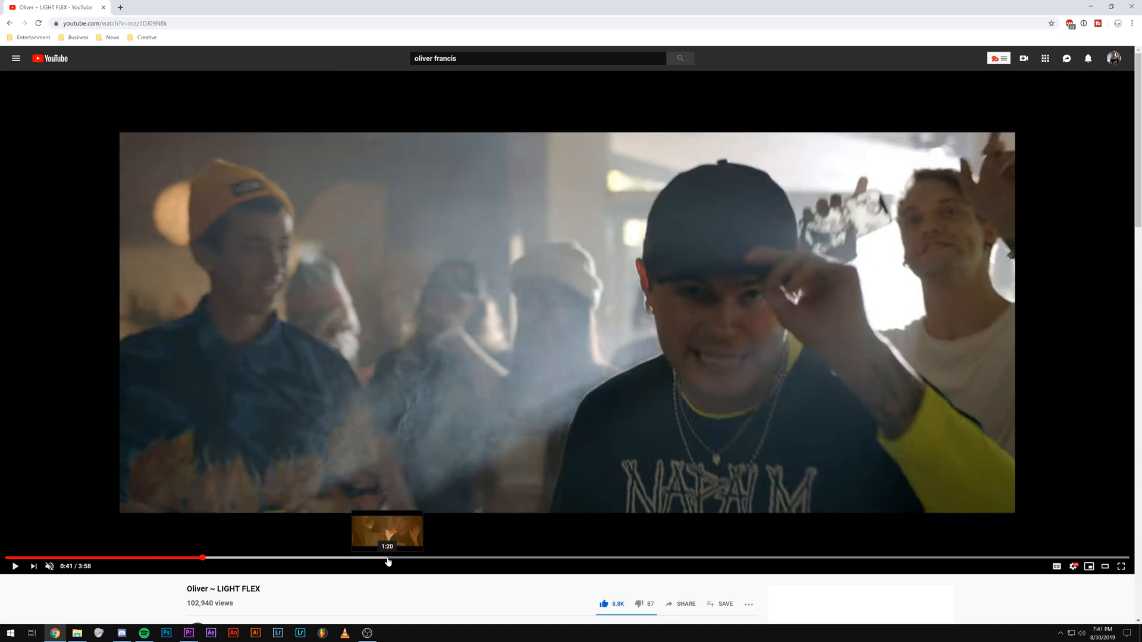
- Jump to 1:20 and 1:44 in the video and examine the handheld performance shots, pausing up to about 1:52
left_click(384, 558)
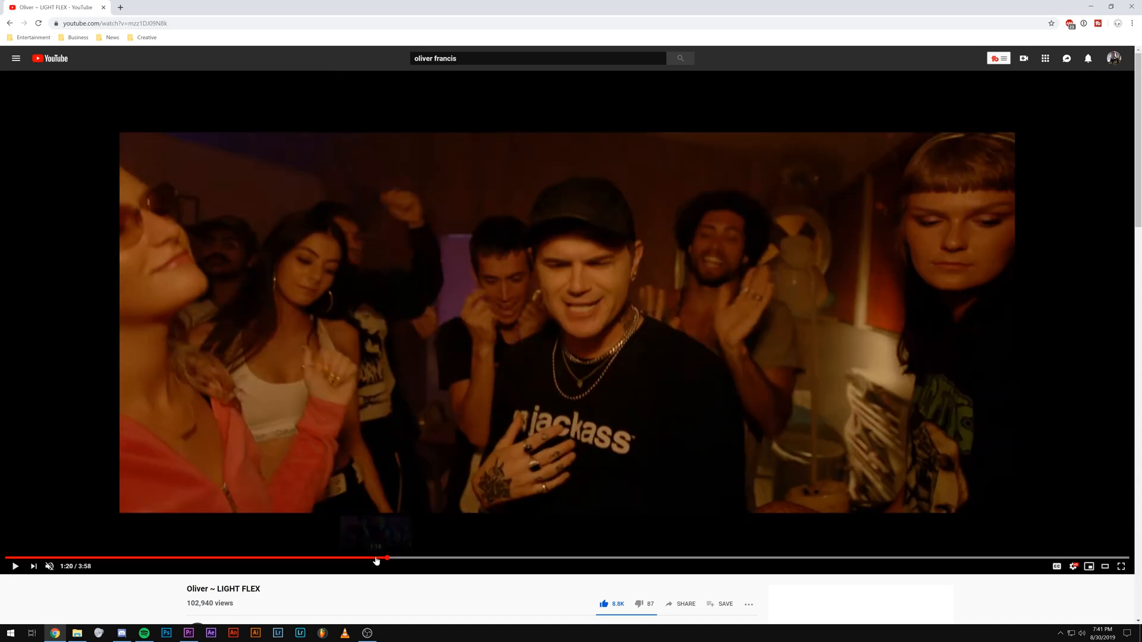
left_click(498, 558)
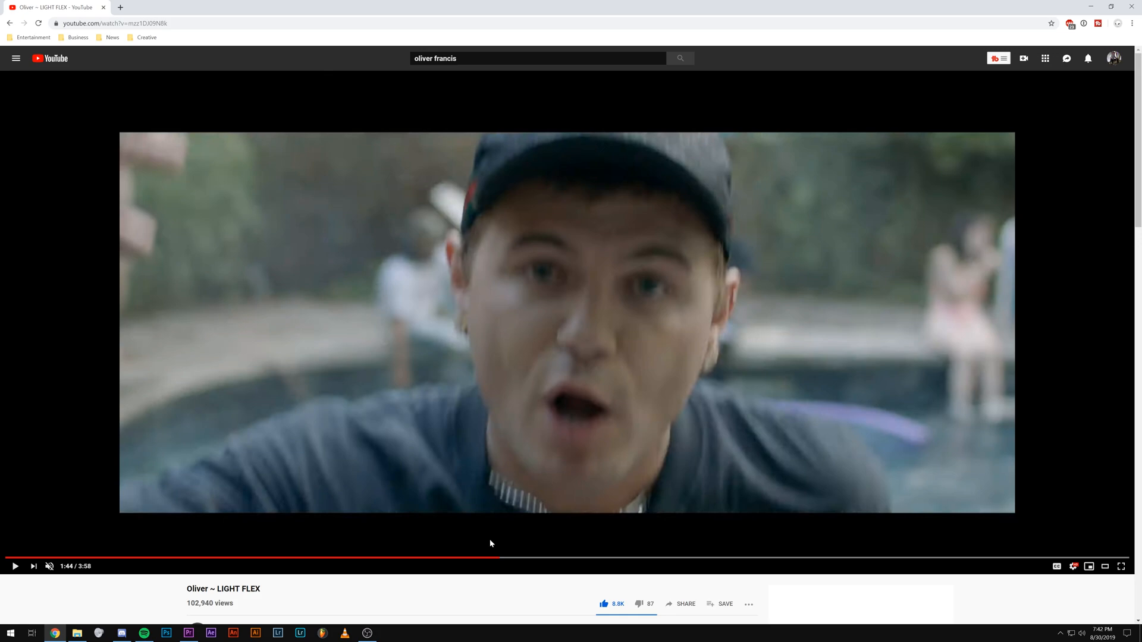
left_click(491, 543)
left_click(493, 540)
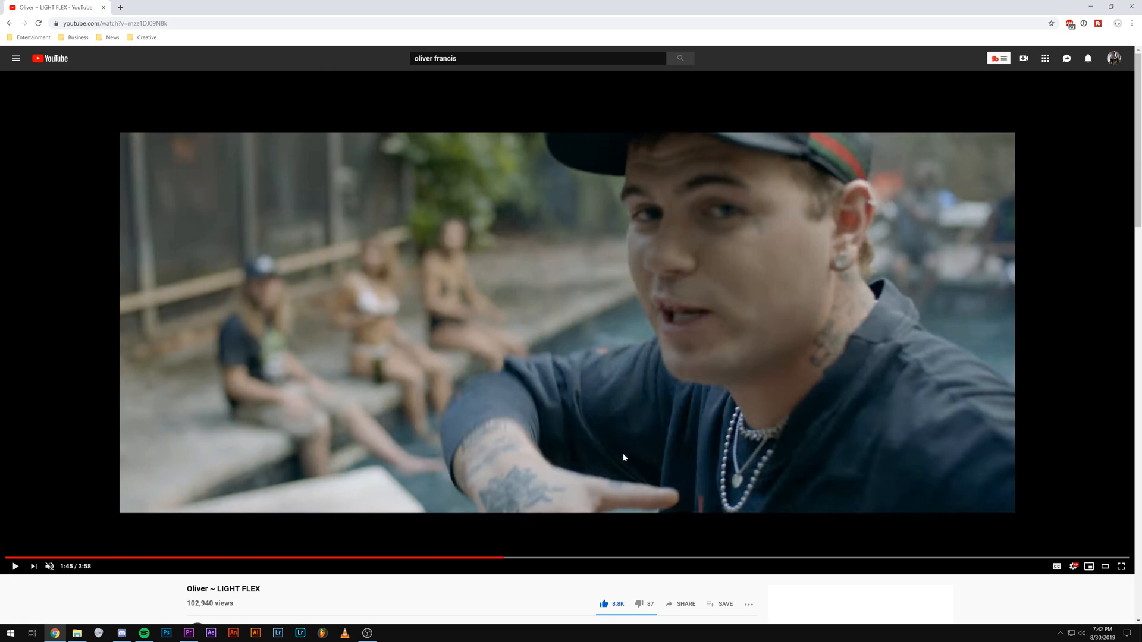
left_click(594, 465)
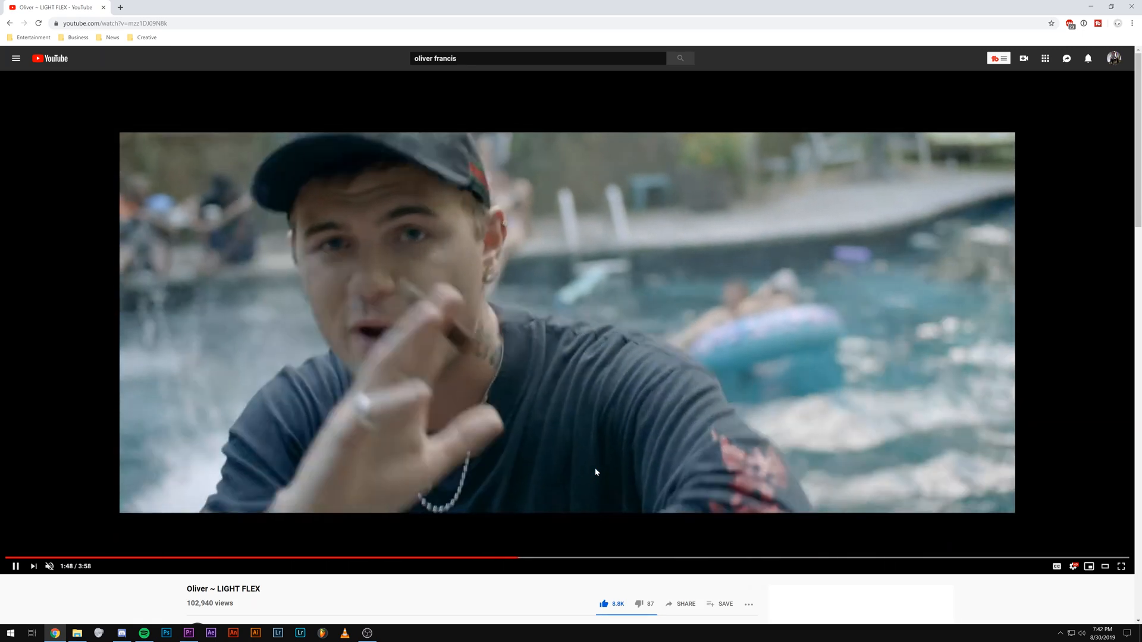
left_click(625, 438)
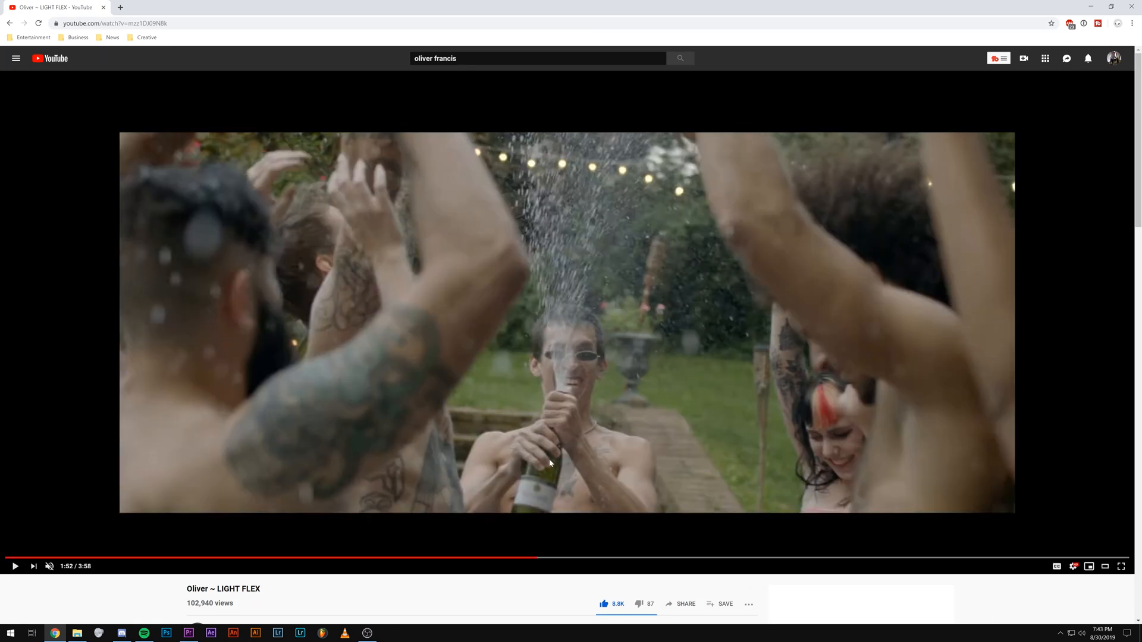
- Jump ahead in the video and examine the effects in the section between about 2:46 and 3:00
left_click(529, 562)
left_click(551, 506)
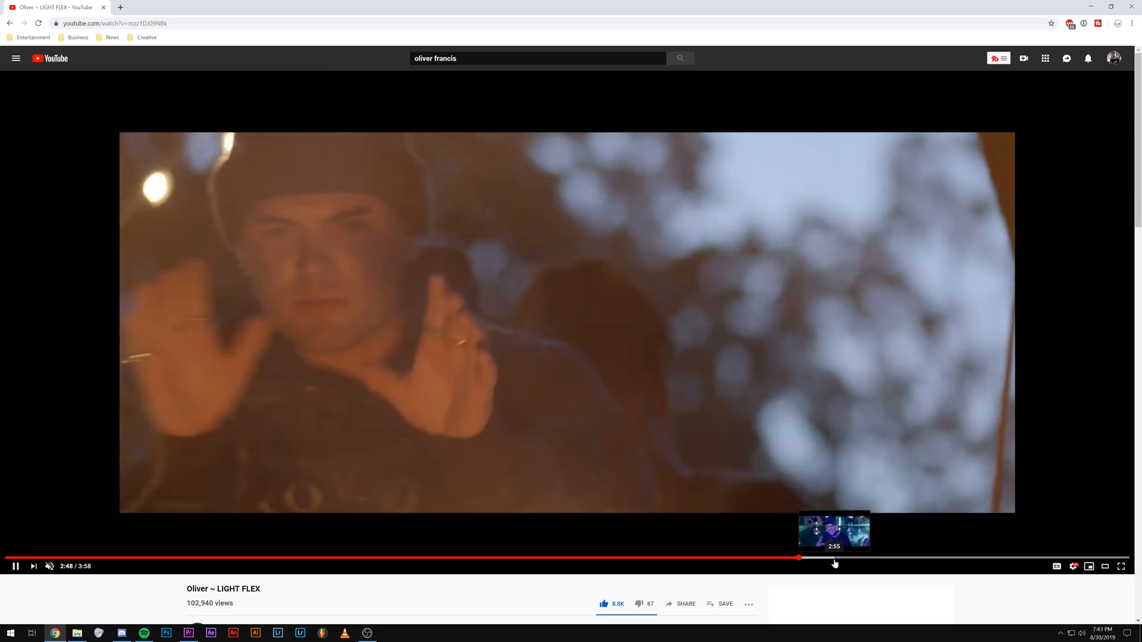
left_click(836, 562)
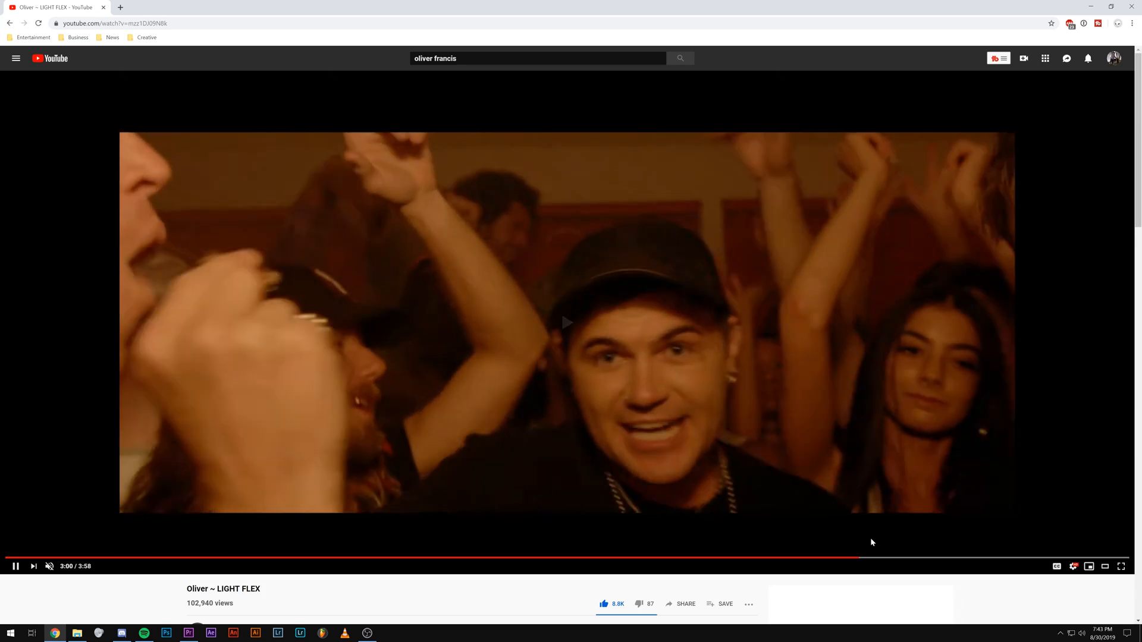
left_click(836, 519)
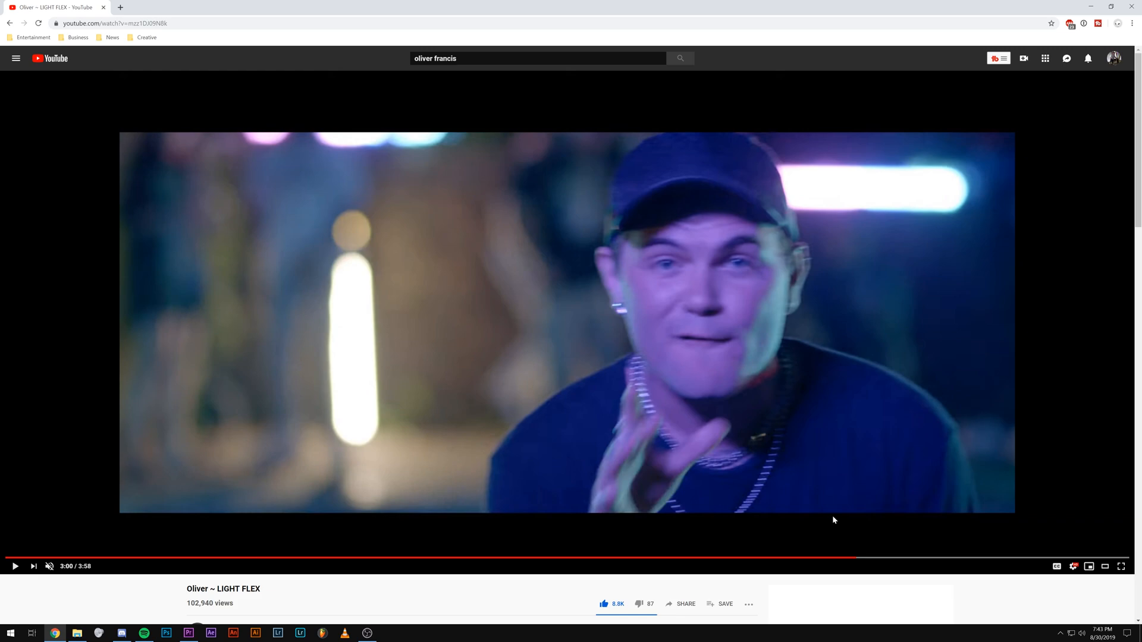
left_click(833, 519)
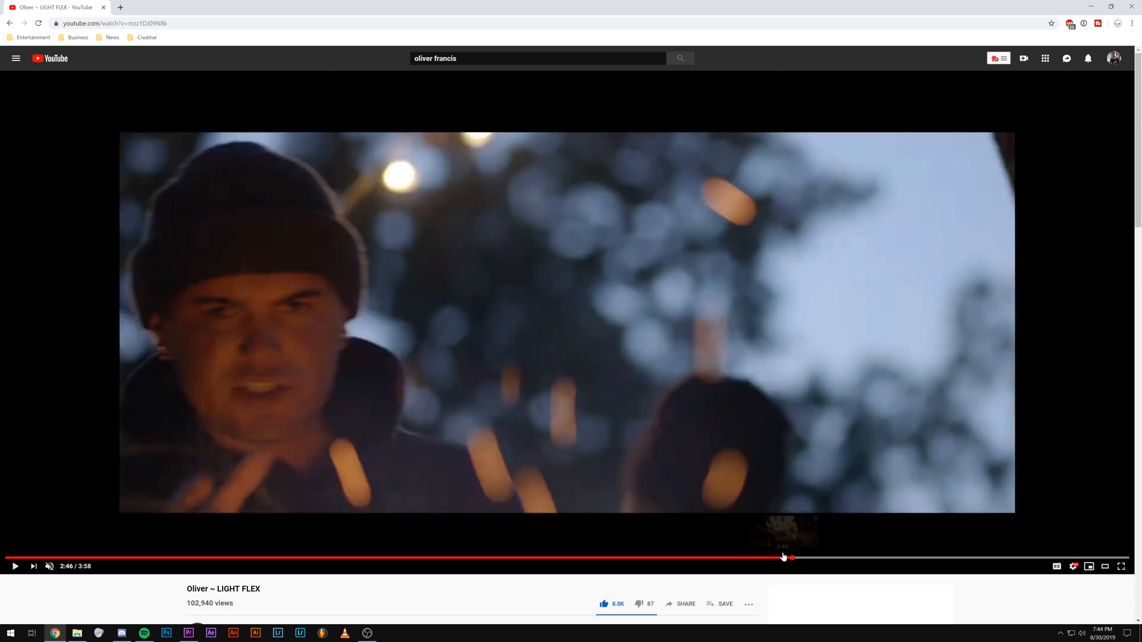
left_click(767, 502)
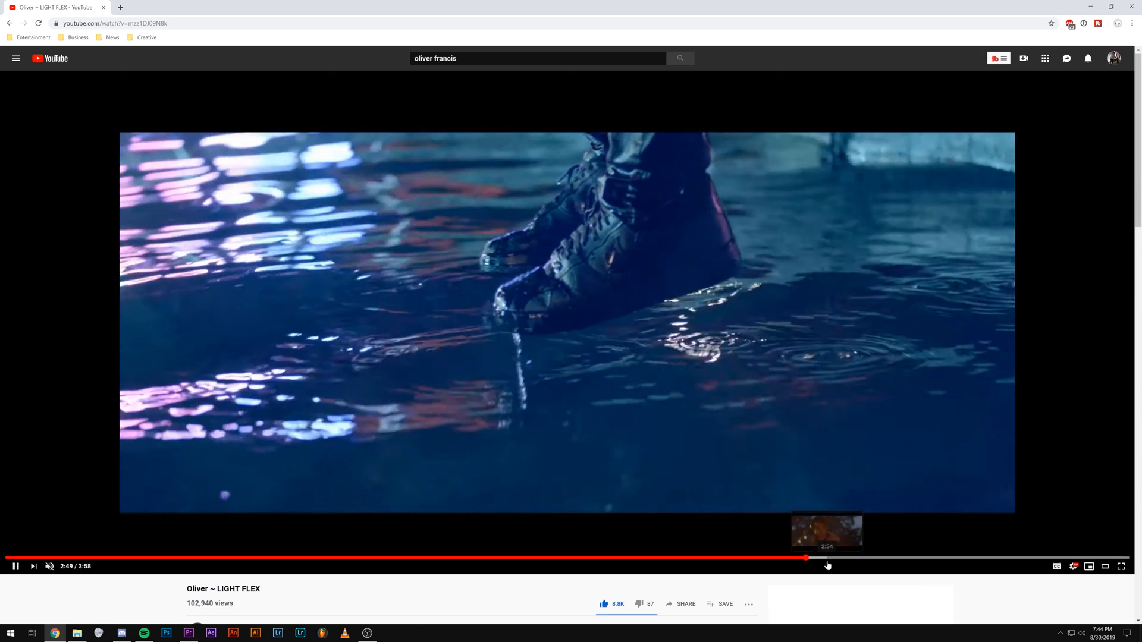
- Go back to about 2:47 in the video and examine the rapid cuts around 2:48 frame by frame
left_click(826, 558)
left_click(803, 558)
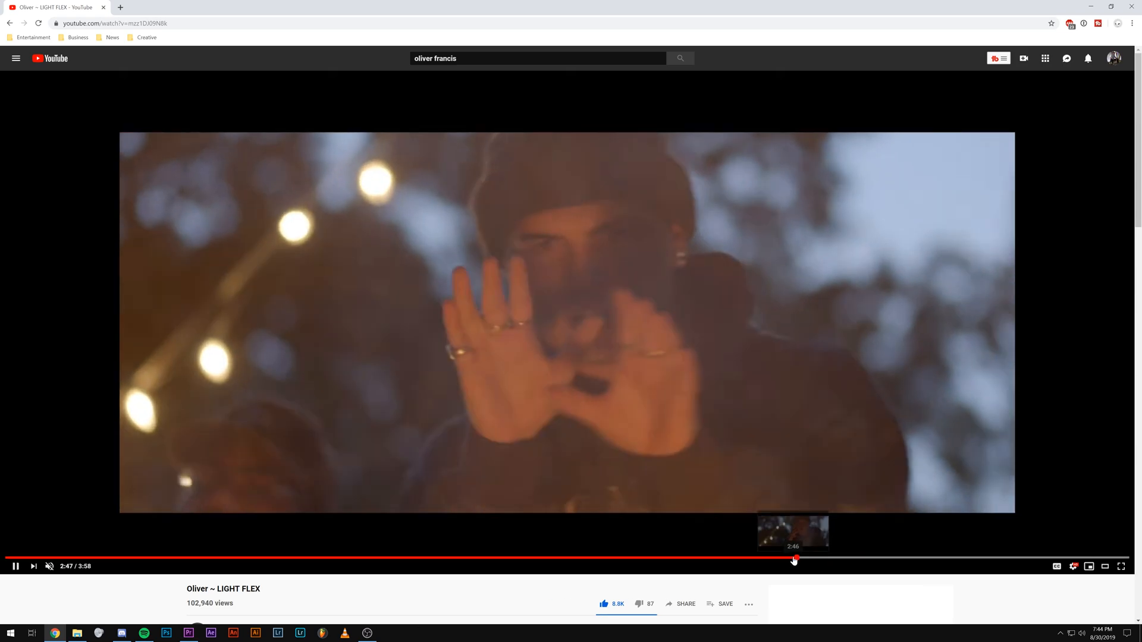
left_click(754, 436)
key("comma")
key("comma")
key("comma")
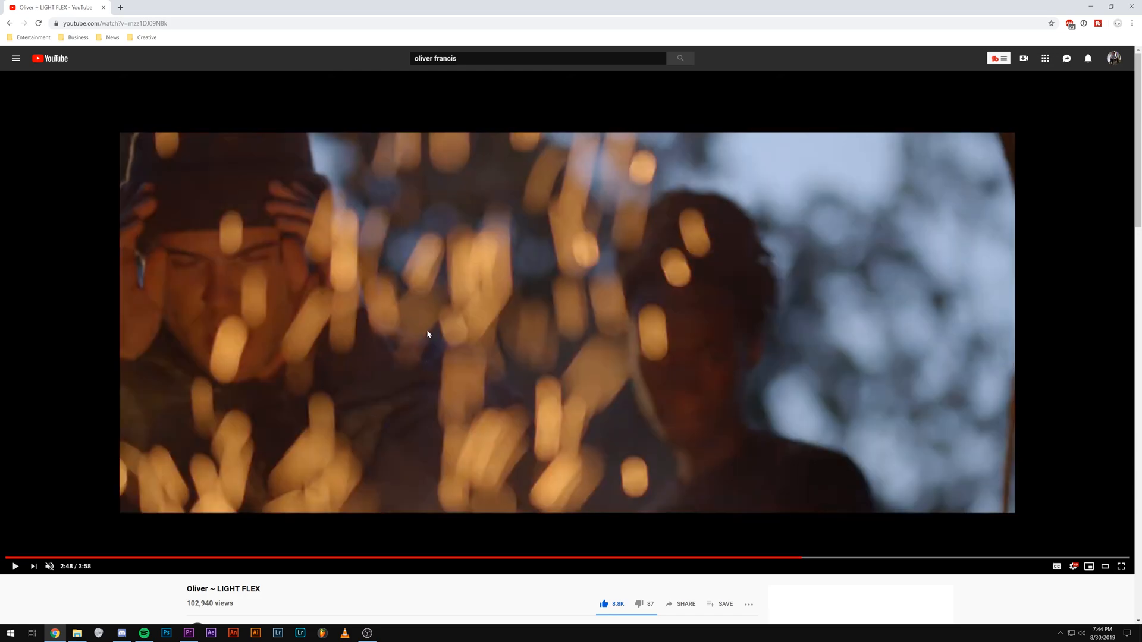
key("period")
key("period")
key("period")
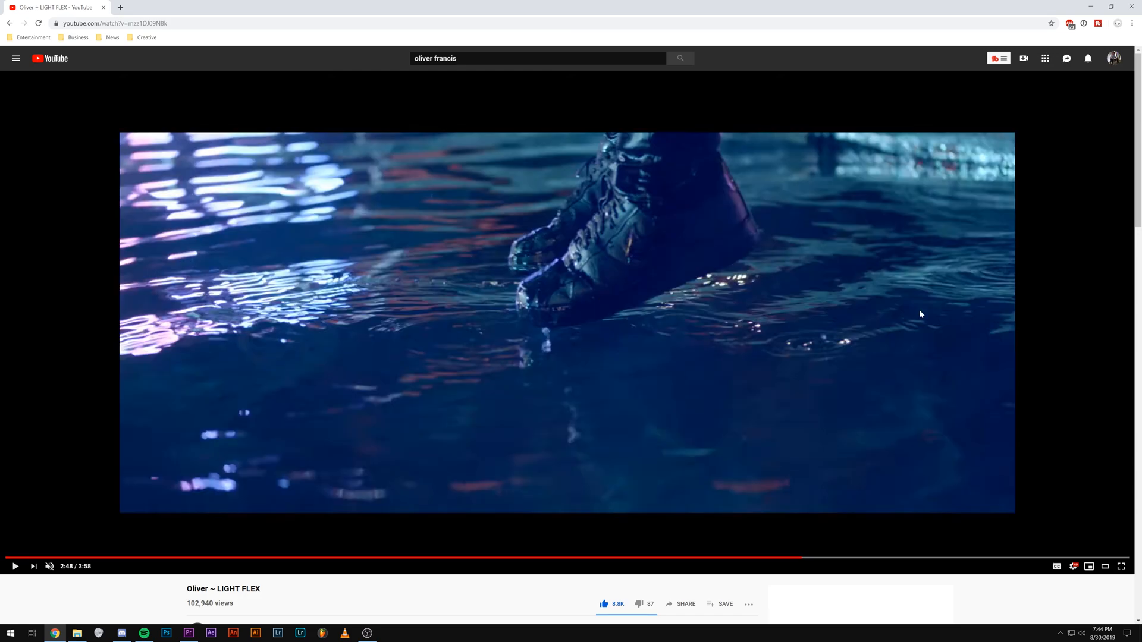
left_click(1044, 557)
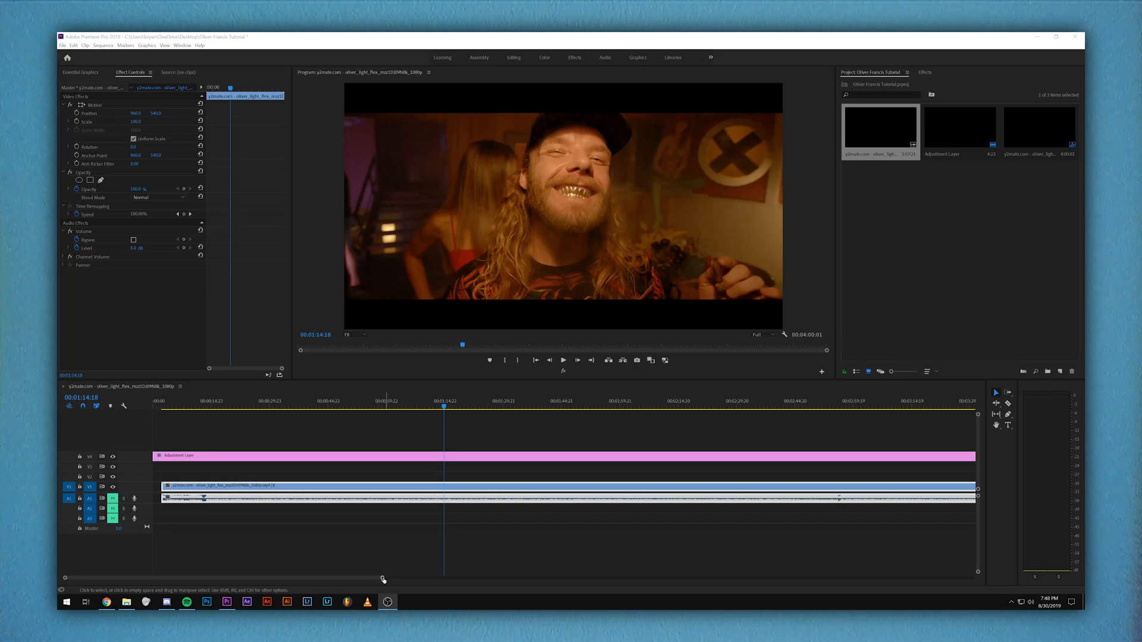
- In Premiere Pro, split the music video clip at 00:01:14:18 and move the second part further along the timeline to open a gap
left_click_drag(383, 580, 336, 582)
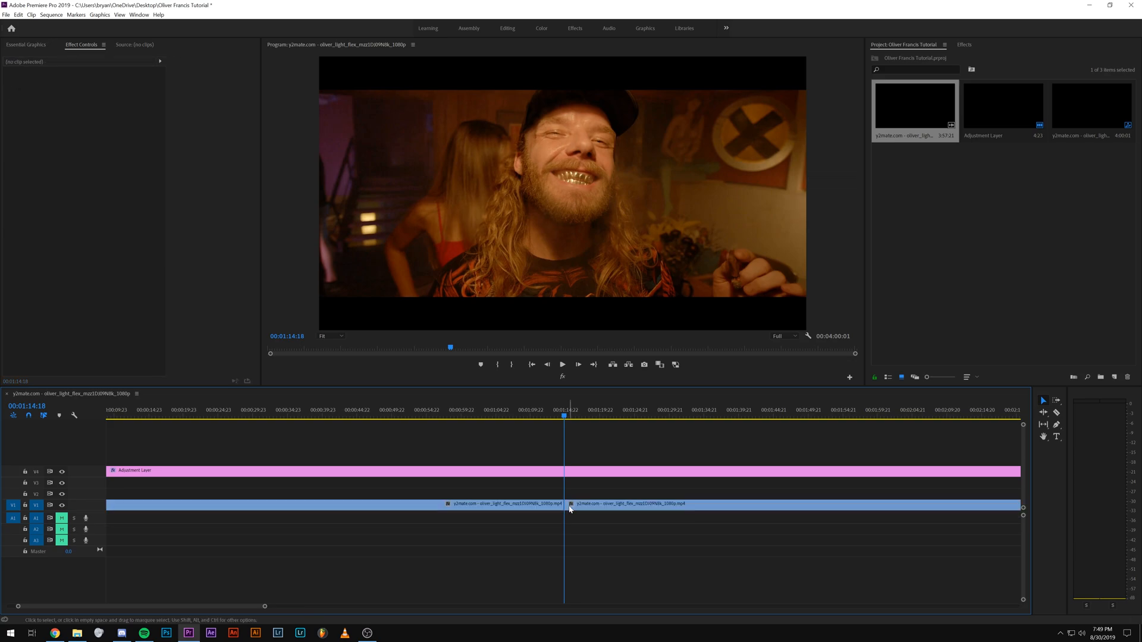
left_click(570, 506)
left_click_drag(566, 505, 657, 506)
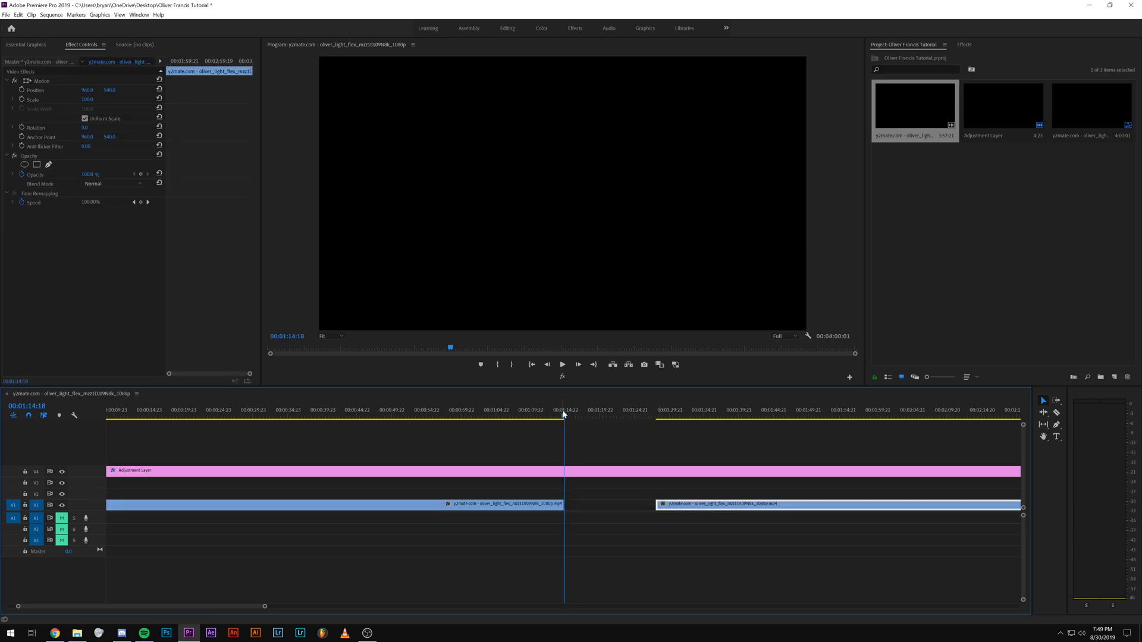
- Split the end of the first clip at 00:01:14:17 and 00:01:14:16 to isolate its last two single frames
left_click(563, 415)
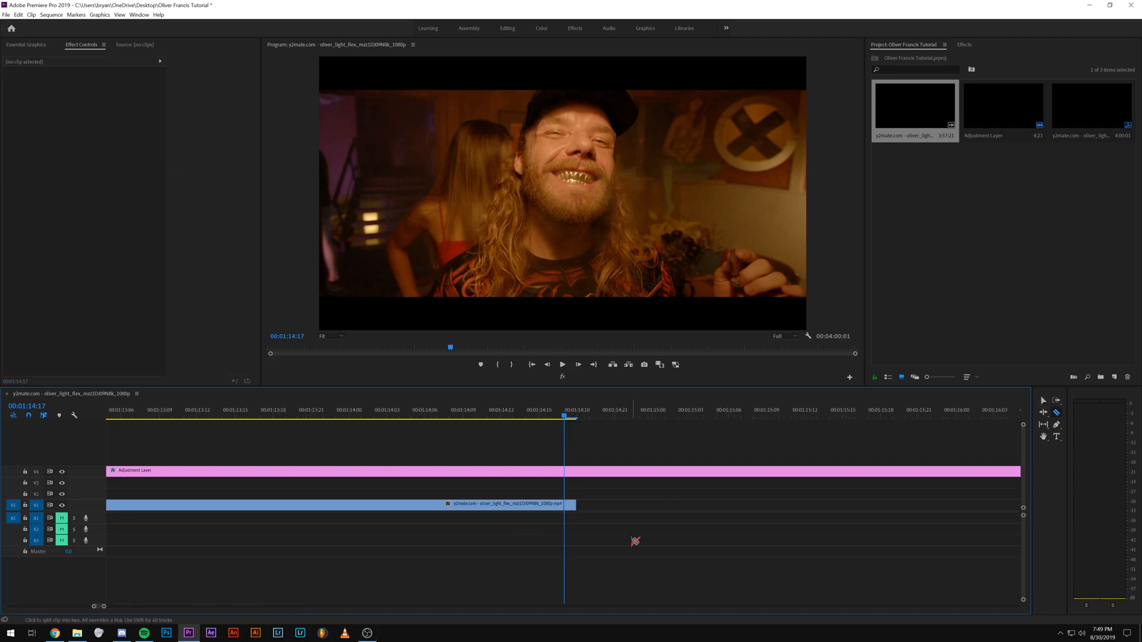
key("Left")
left_click(552, 506)
key("v")
left_click(559, 507)
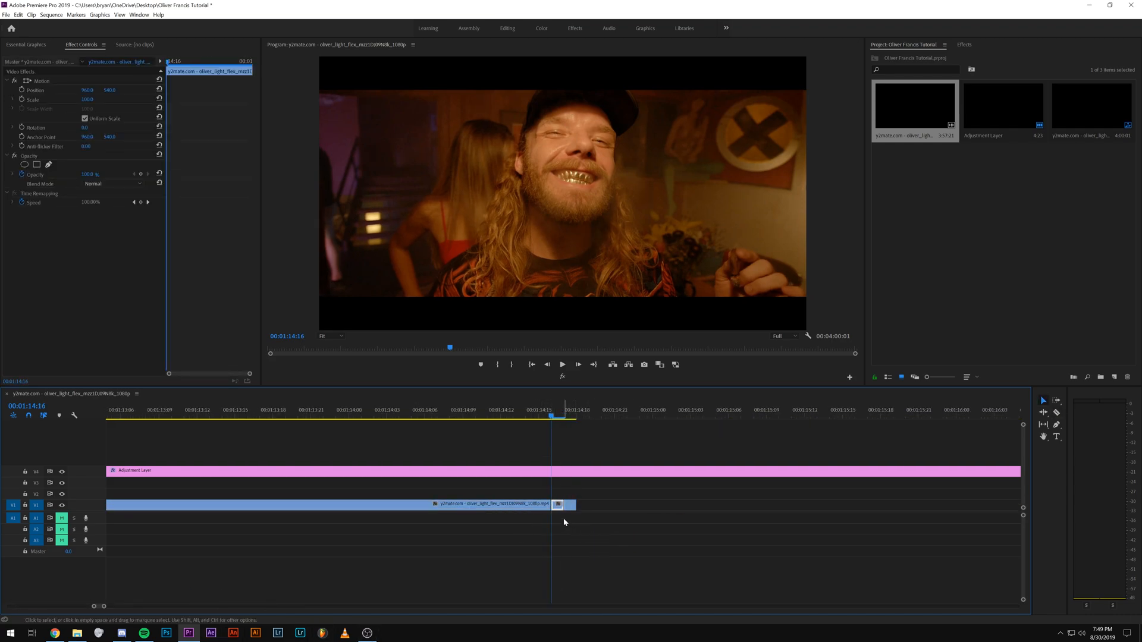
- Assign the Blue label to the single-frame clip at 00:01:14:16
right_click(559, 510)
mouse_move(592, 348)
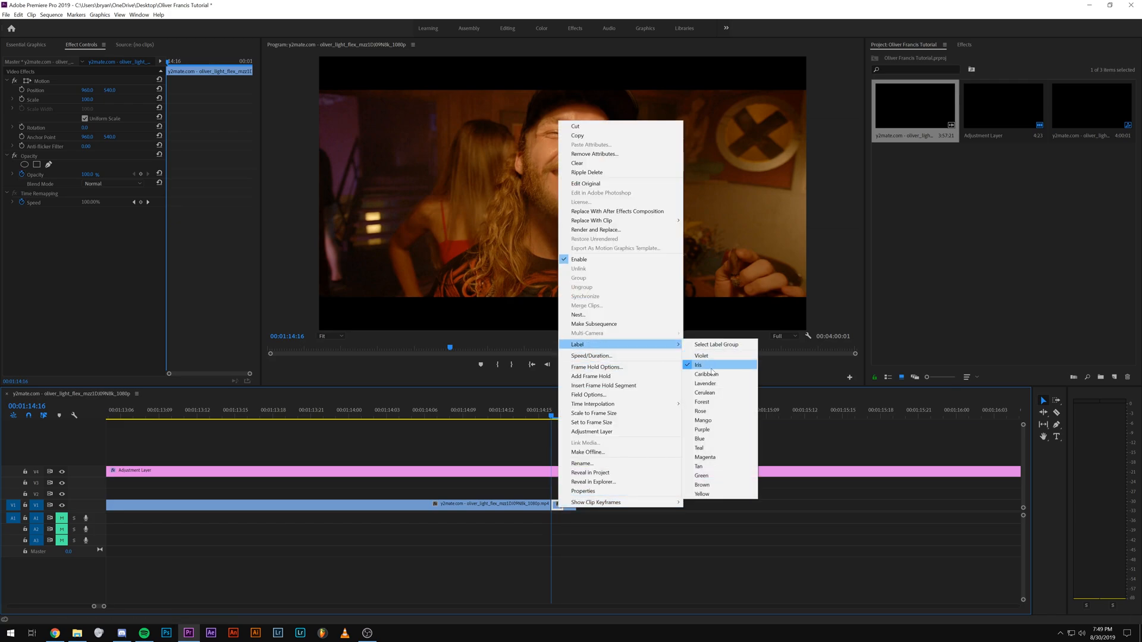
left_click(711, 439)
left_click(592, 531)
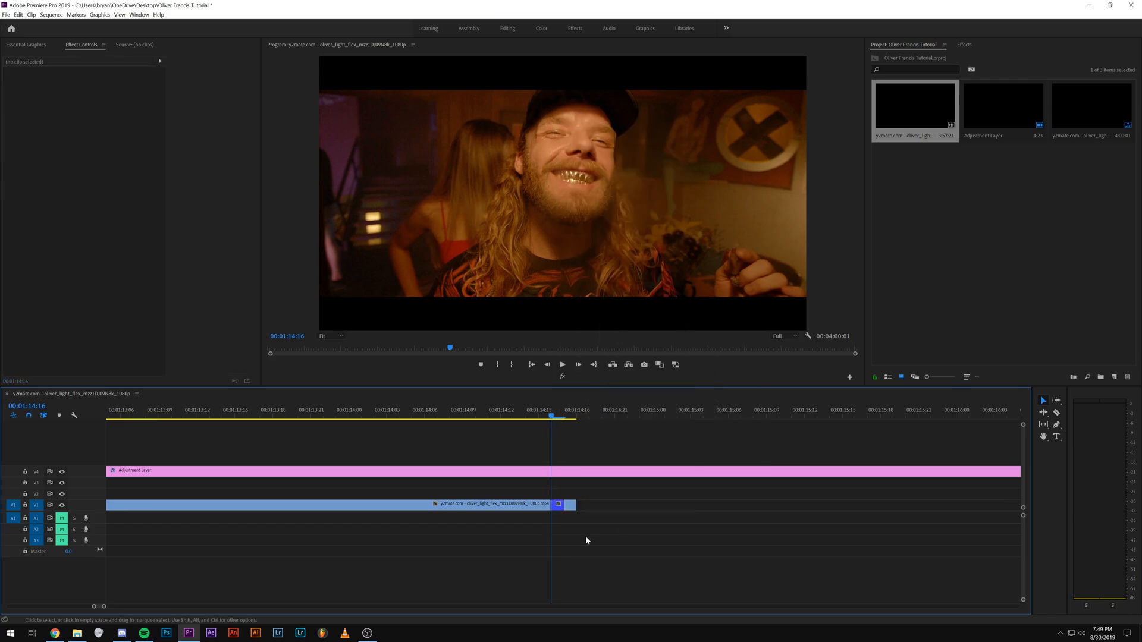
- Duplicate the two single-frame clips into eight alternating pairs and close the gap before the remaining footage
left_click_drag(586, 530, 560, 504)
left_click_drag(561, 510, 665, 507, "alt")
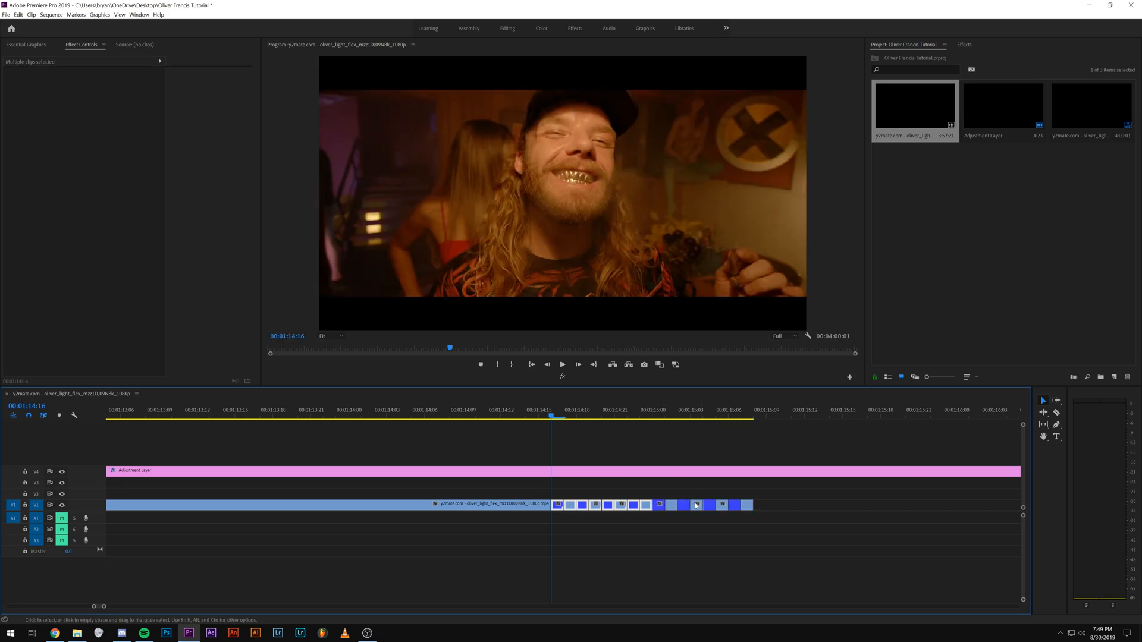
mouse_move(108, 605)
left_mouse_down()
mouse_move(125, 609)
mouse_move(114, 609)
left_mouse_up()
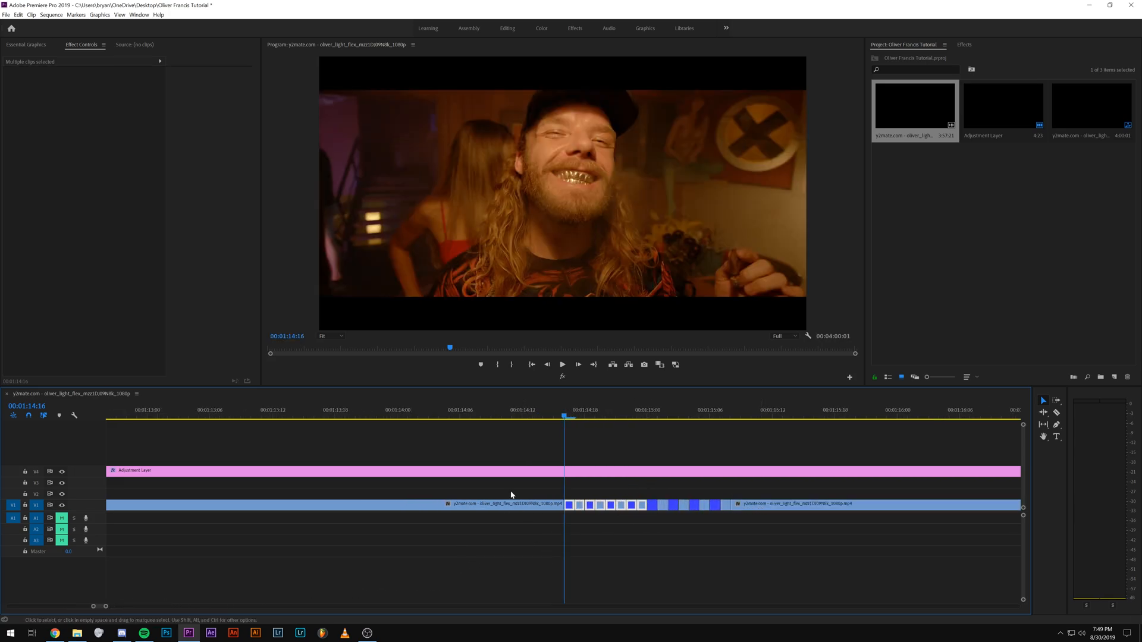
left_click_drag(522, 415, 565, 415)
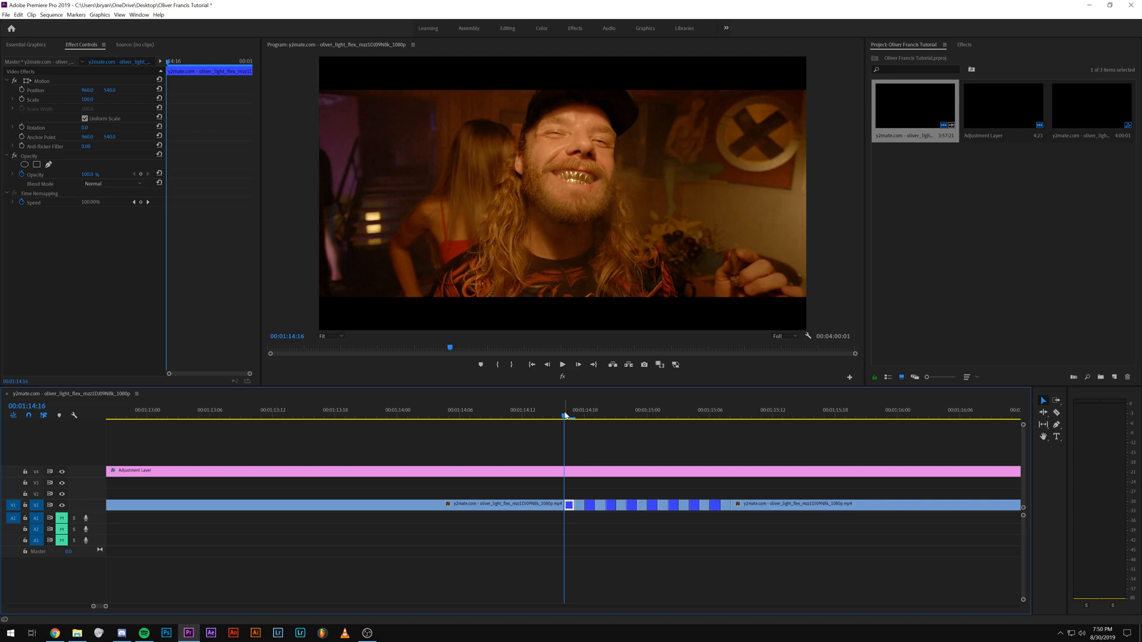
left_click_drag(565, 415, 555, 444)
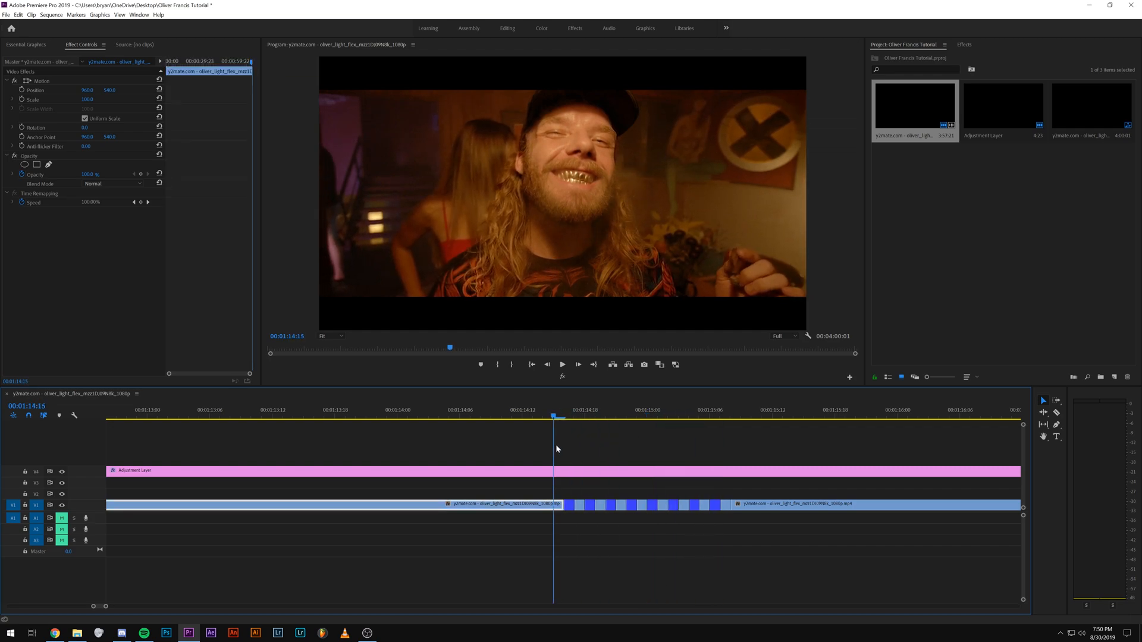
- Nest all the alternating single-frame clips into one sequence with the default name
left_click_drag(569, 489, 727, 538)
right_click(725, 508)
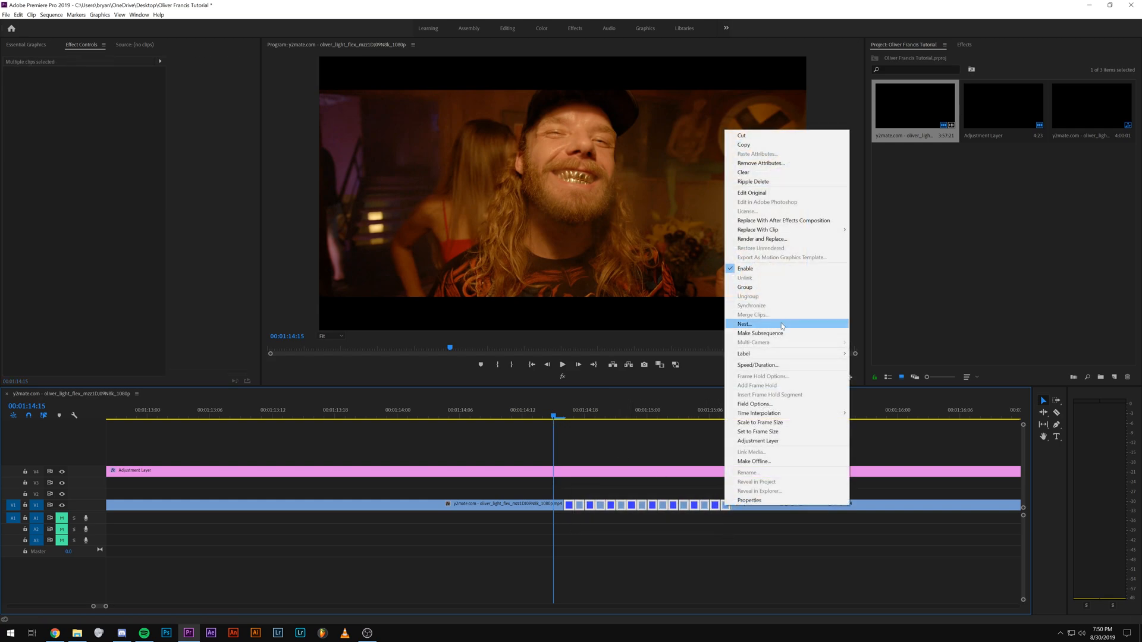
left_click(744, 325)
key("Return")
- Keyframe the nested sequence's Scale from 100 at its first frame to 105 at its last frame
left_click(602, 505)
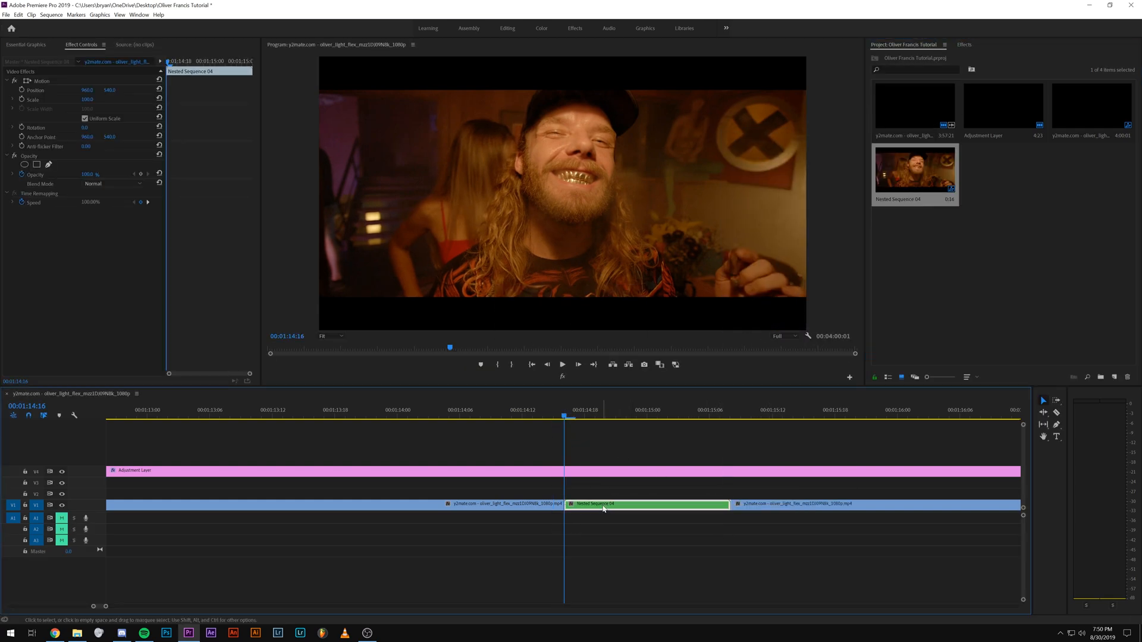
left_click(30, 101)
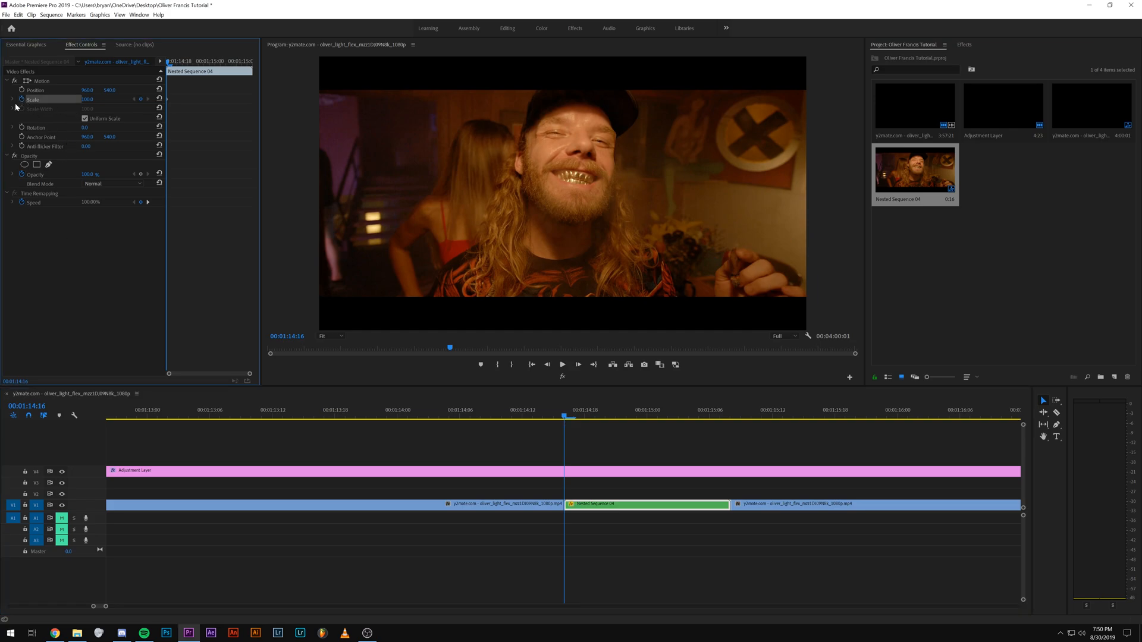
left_click(237, 62)
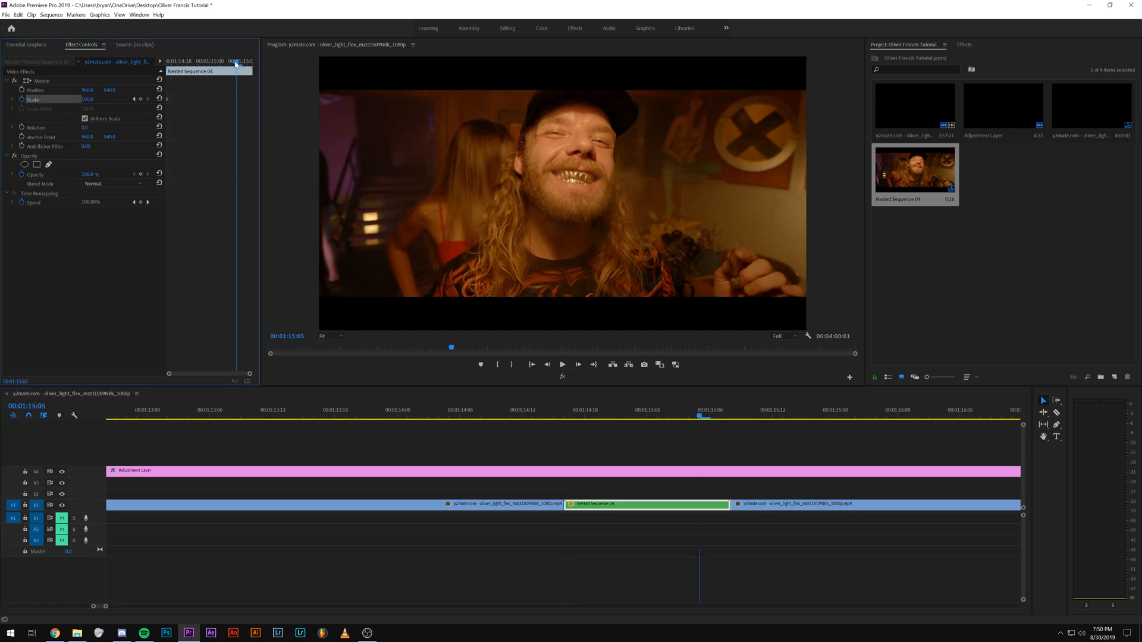
left_click(111, 99)
type("105")
key("Return")
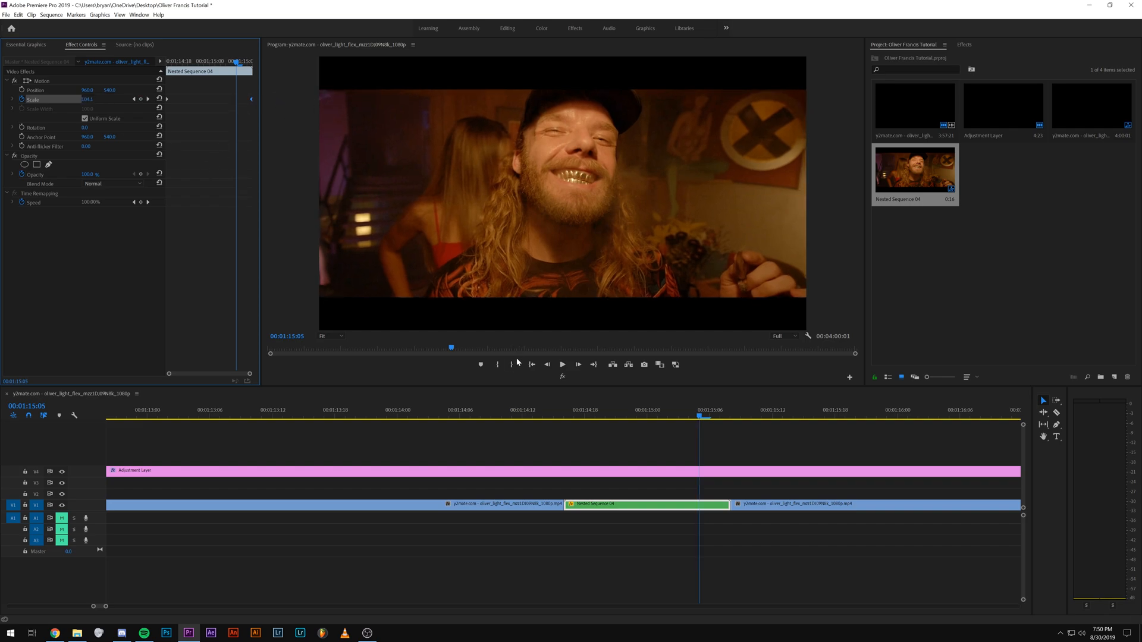
- Play back the nested stutter section several times to review the alternating frames with the slow zoom
left_click(558, 418)
key("space")
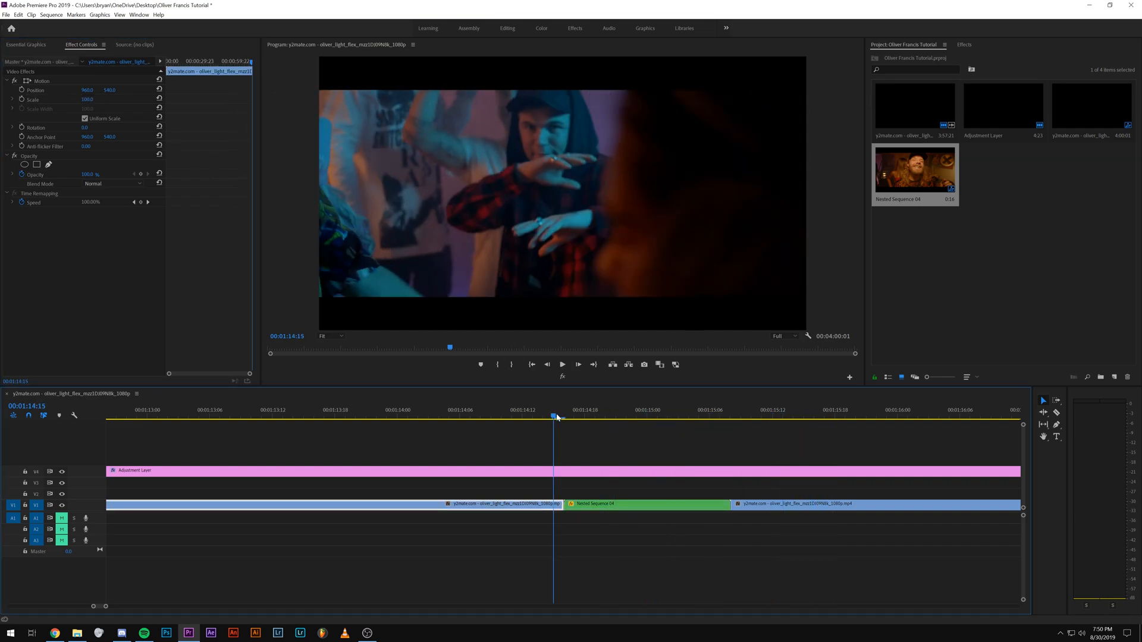
left_click(557, 418)
key("space")
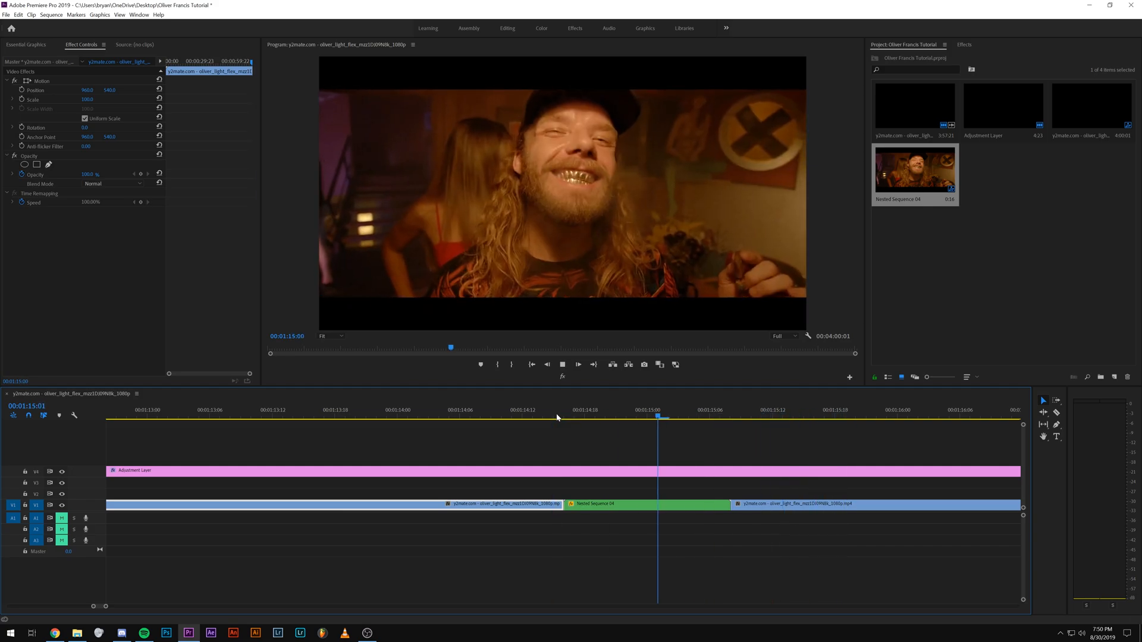
left_click(557, 418)
key("space")
left_click(557, 418)
key("space")
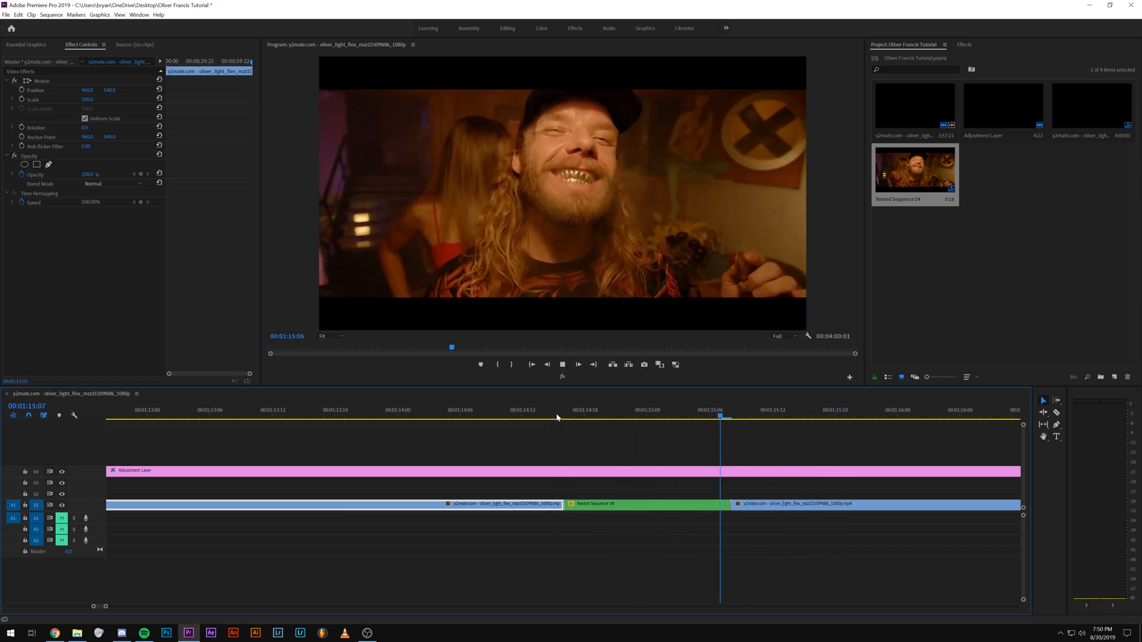
left_click(557, 418)
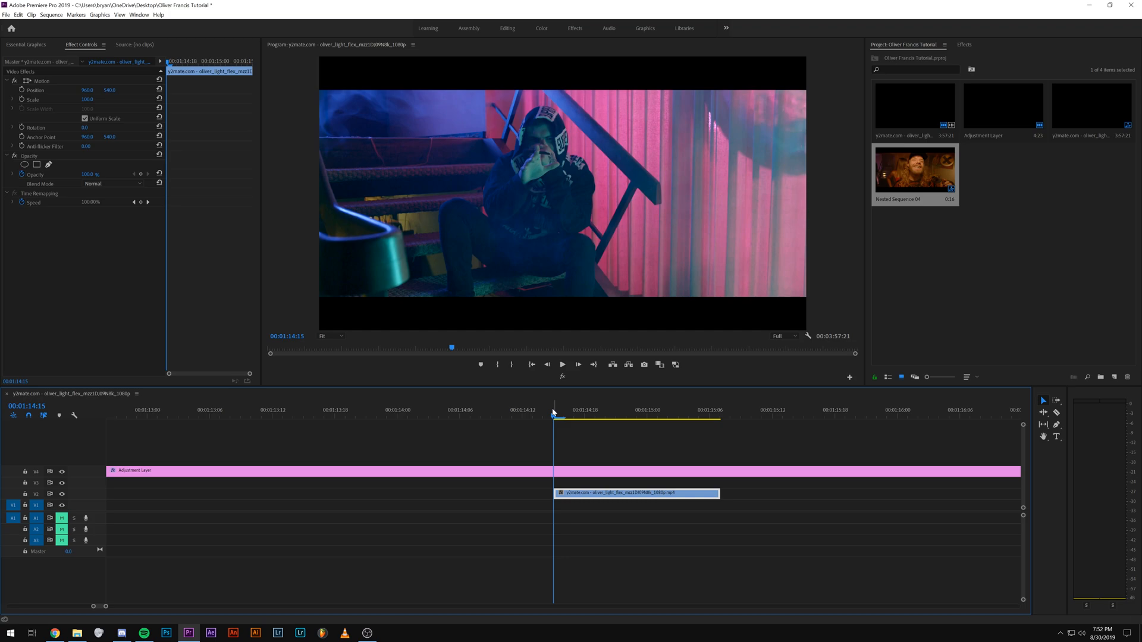
- Split the staircase clip on V2 into two halves at 00:01:14:23
left_click(635, 417)
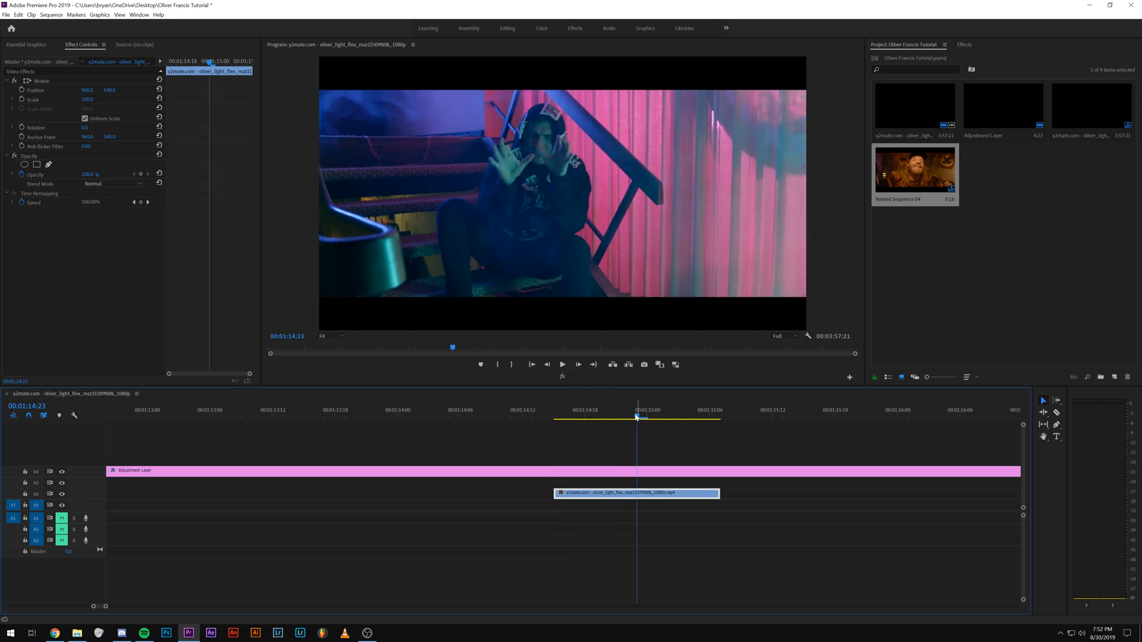
key("c")
left_click(637, 493)
key("v")
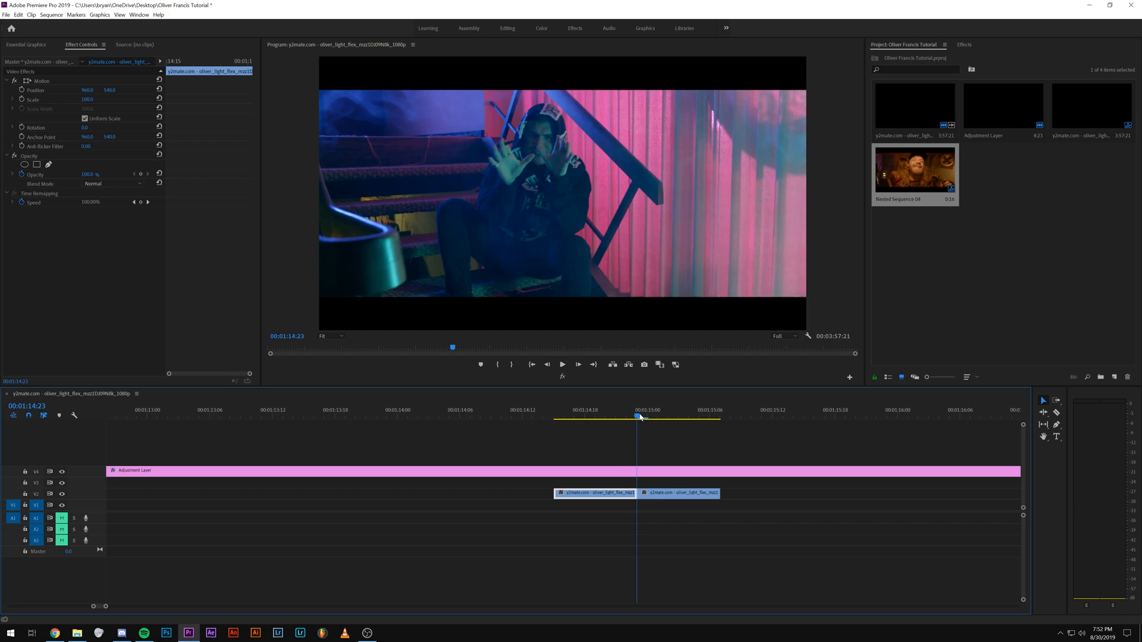
- Scale up the first half of the split staircase clip for a punch-in and play back both halves
left_click_drag(640, 410, 595, 416)
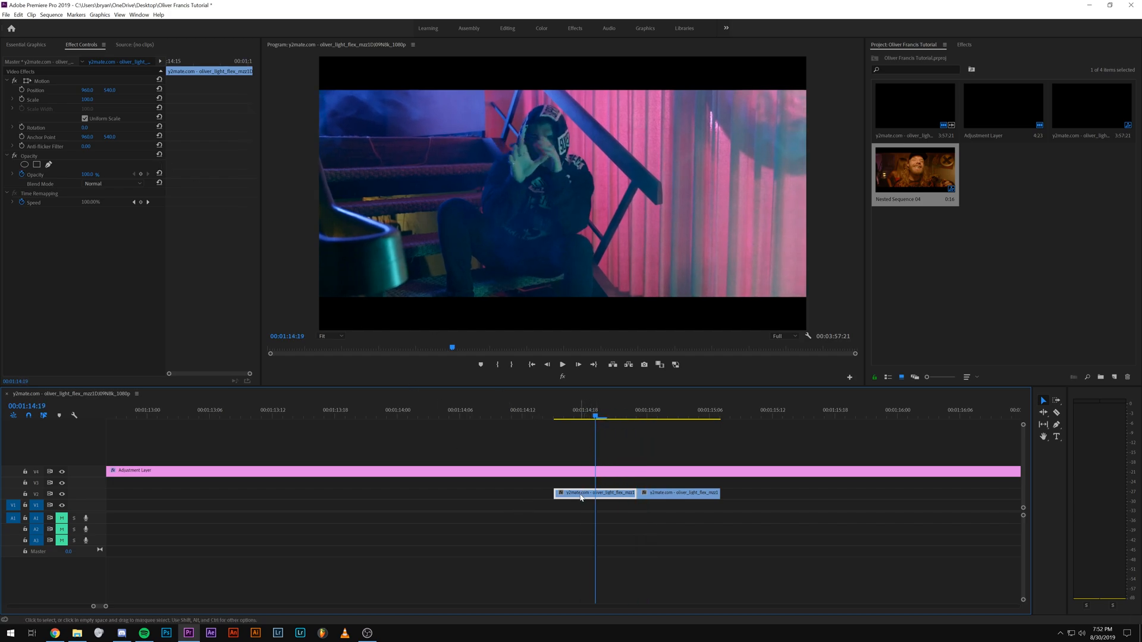
left_click(89, 99)
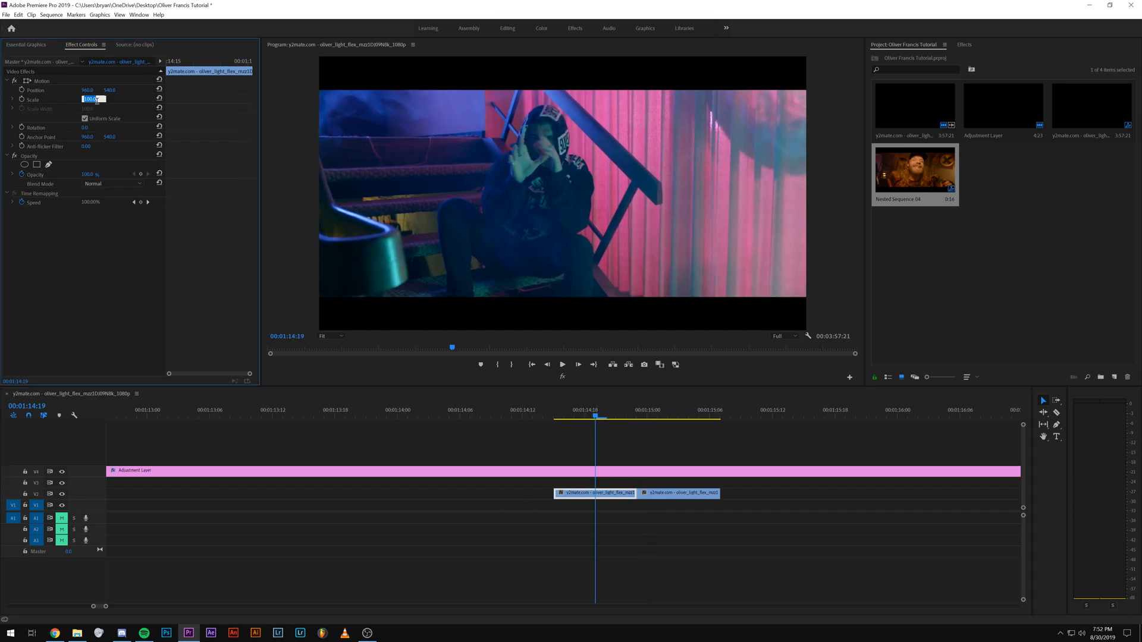
key("Return")
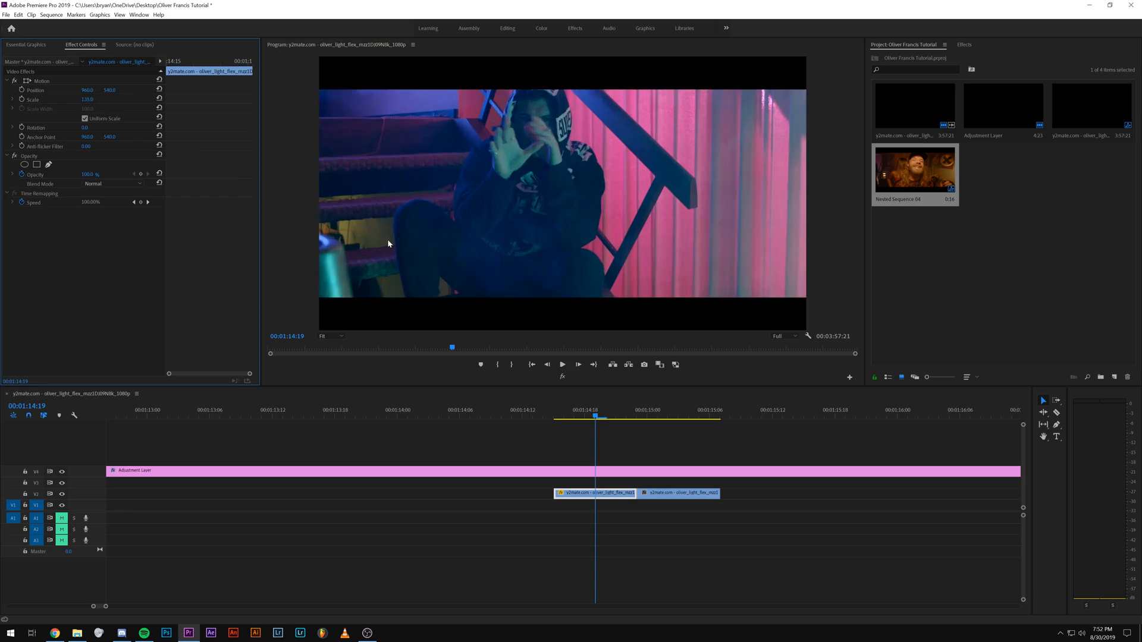
left_click(574, 407)
key("space")
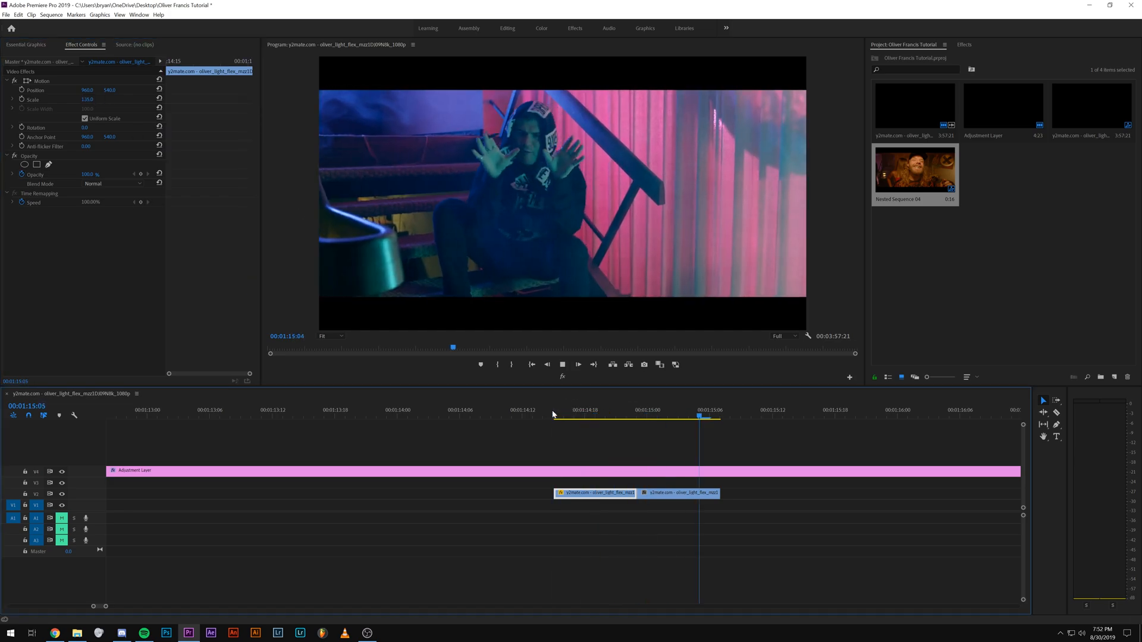
left_click(553, 414)
key("space")
- Reposition the scaled-up half lower and slightly to the right to frame the performer's face, and play it back
left_click_drag(553, 414, 612, 426)
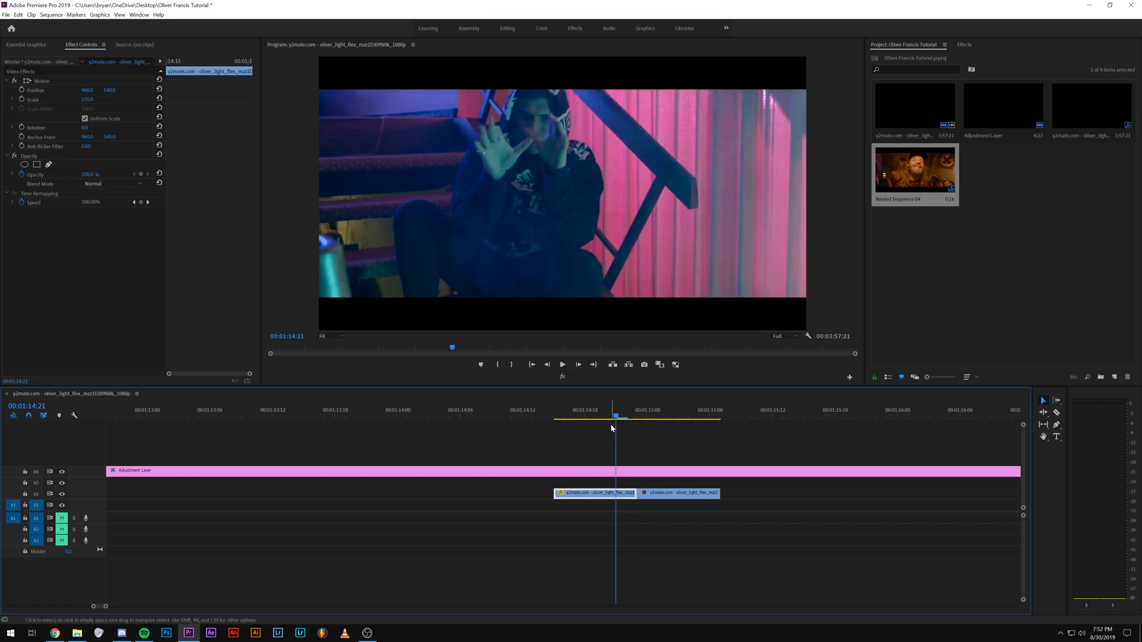
left_click_drag(113, 91, 164, 91)
left_click_drag(87, 90, 104, 90)
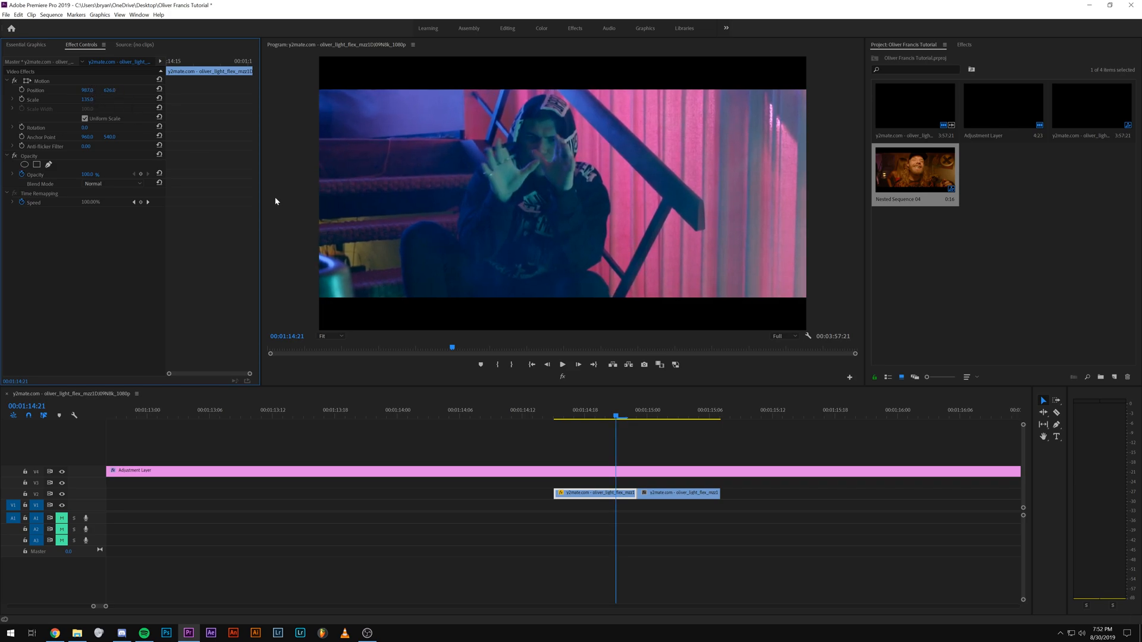
left_click(541, 407)
left_click(542, 406)
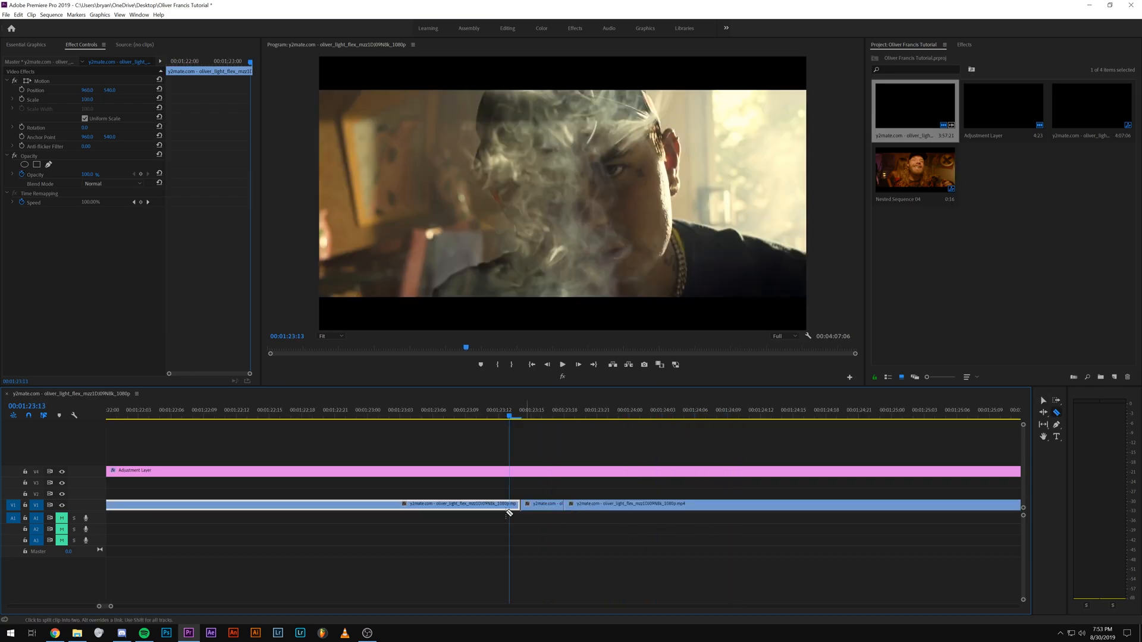
- Move the short staircase clip onto V2 over the last four frames of the smoke clip, from 00:01:23:10
key("v")
left_click_drag(541, 506, 510, 504)
mouse_move(475, 418)
left_mouse_down()
mouse_move(459, 418)
mouse_move(489, 418)
mouse_move(476, 418)
left_mouse_up()
left_click_drag(110, 606, 109, 606)
- Cut the staircase clip on V2 into single frames at 00:01:23:11, 00:01:23:12 and 00:01:23:13
key("c")
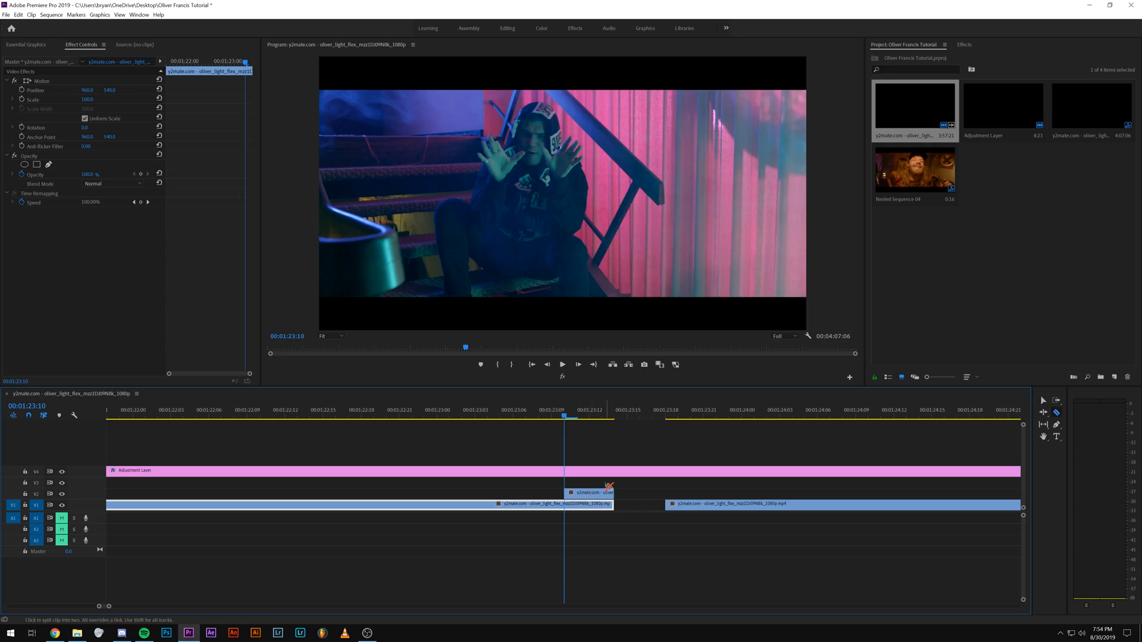
key("Right")
left_click(577, 494)
key("Right")
left_click(592, 494)
key("Right")
left_click(602, 494)
- Delete the second and fourth single-frame pieces of the staircase clip on V2
key("v")
left_click(583, 495)
key("Delete")
left_click(606, 494)
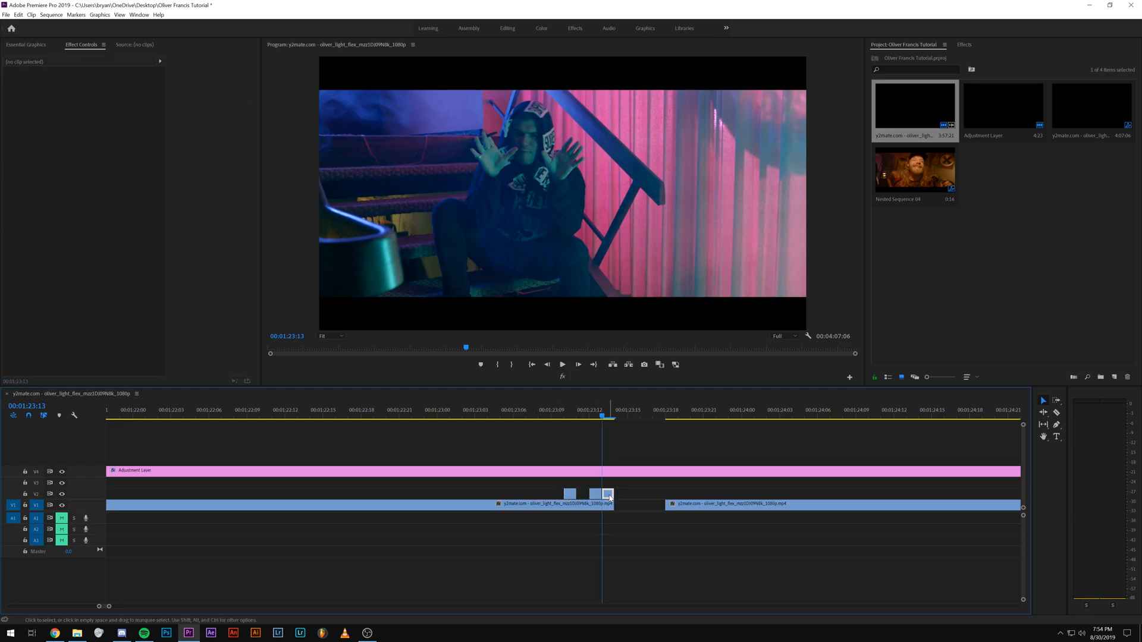
key("Delete")
- Close the gap after the smoke clip on V1 with the next clip and play back the transition
left_click_drag(551, 417, 634, 422)
left_click_drag(684, 506, 633, 506)
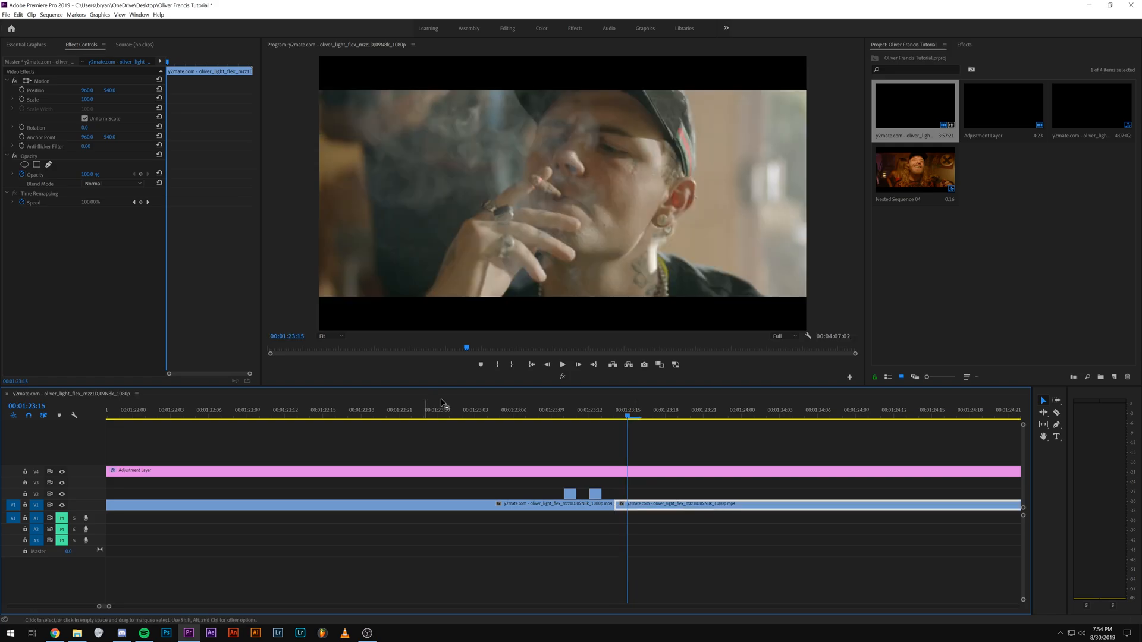
key("space")
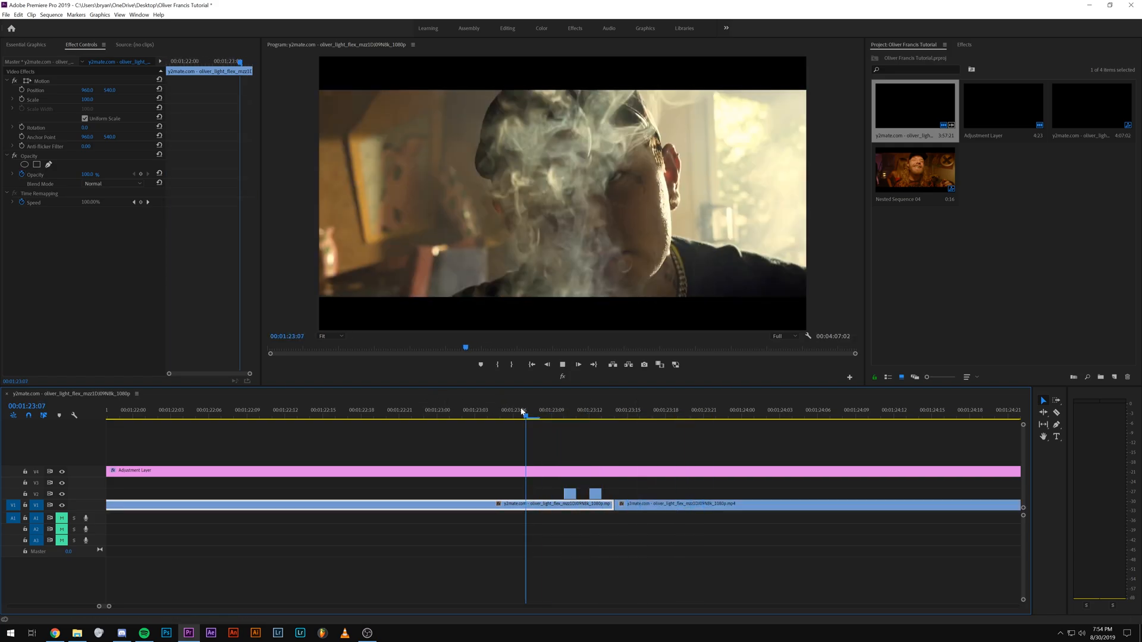
key("space")
- Duplicate the two single-frame flashes earlier on V2, keeping one-frame gaps between all four, and play them back
left_click_drag(608, 483, 522, 495)
left_click(488, 417)
key("space")
left_click(488, 418)
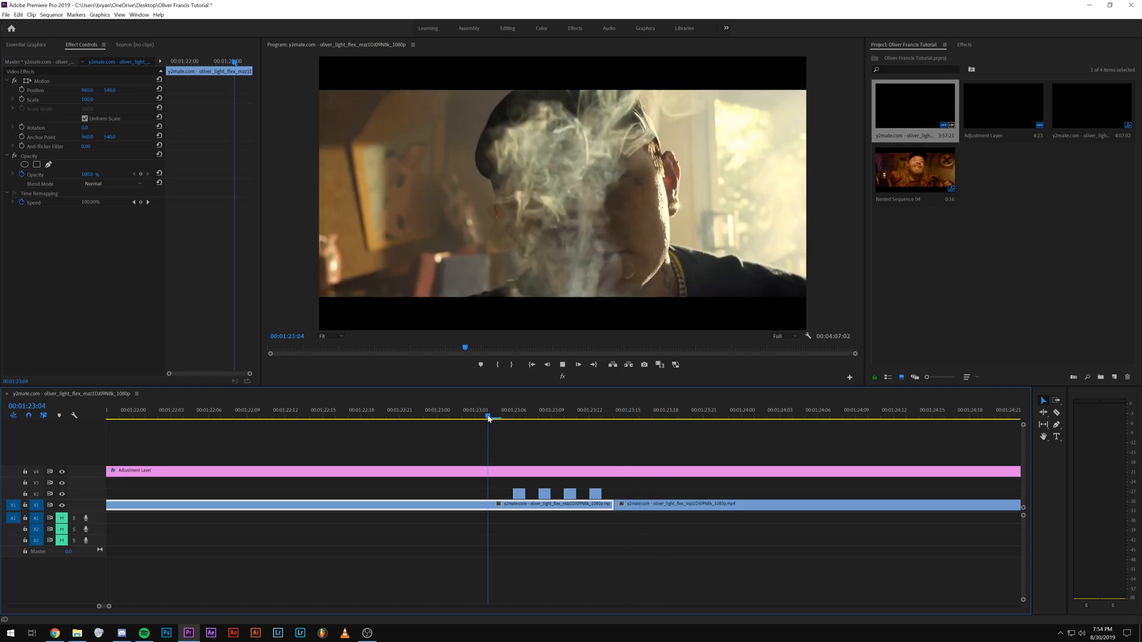
key("space")
left_click(488, 418)
- Play back the flash-frame transition into the following scene
left_click(650, 504)
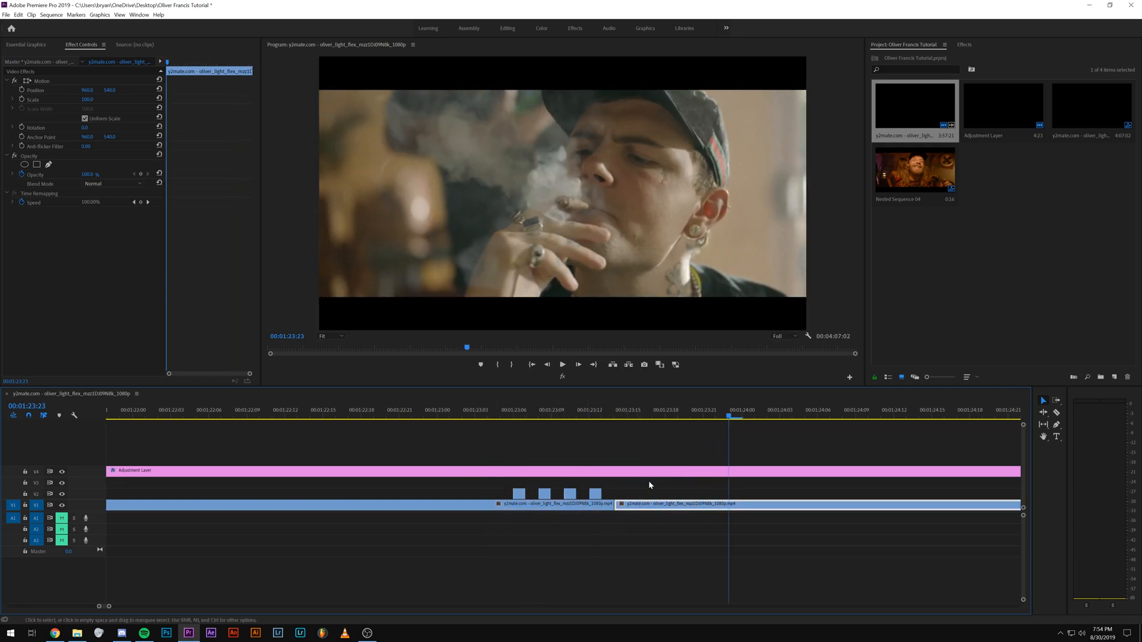
left_click(482, 406)
key("space")
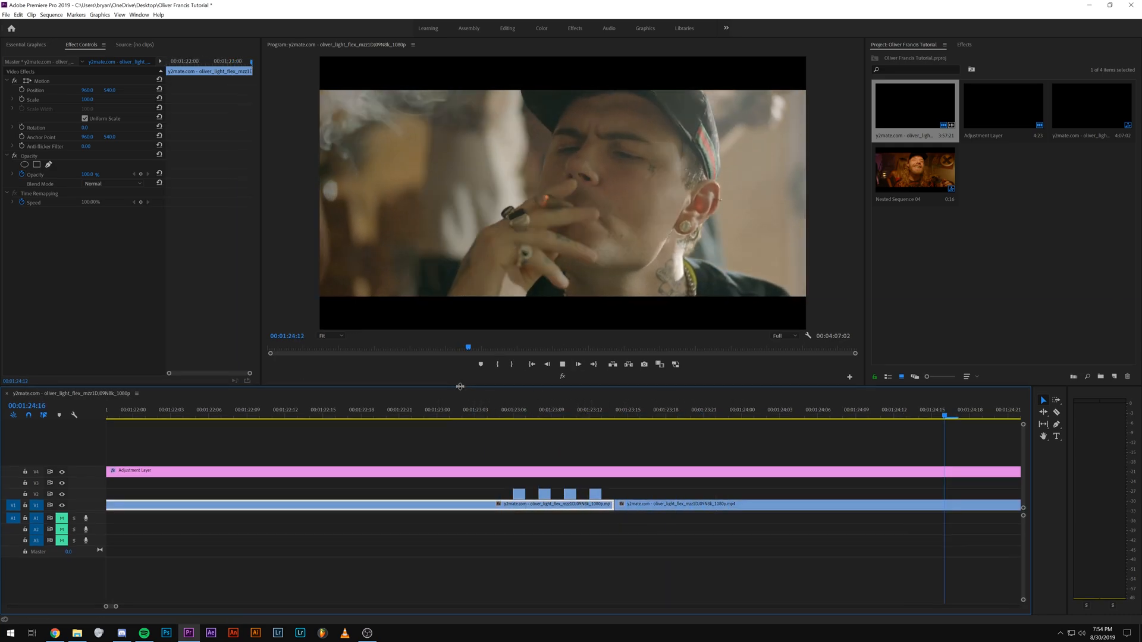
key("space")
left_click_drag(118, 607, 189, 609)
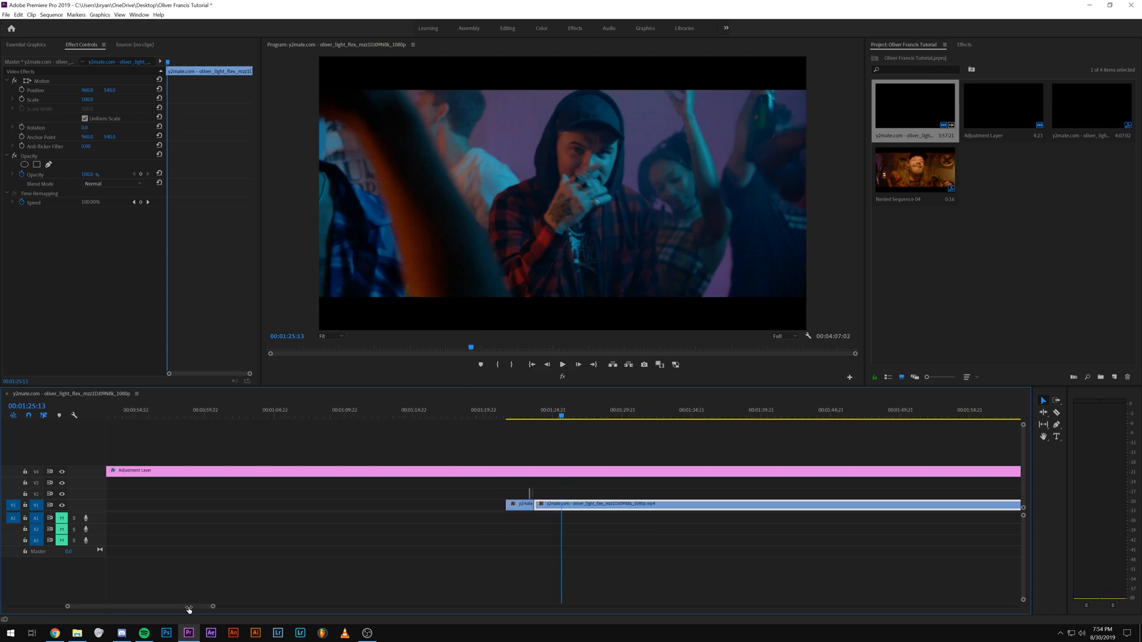
left_click(523, 405)
key("space")
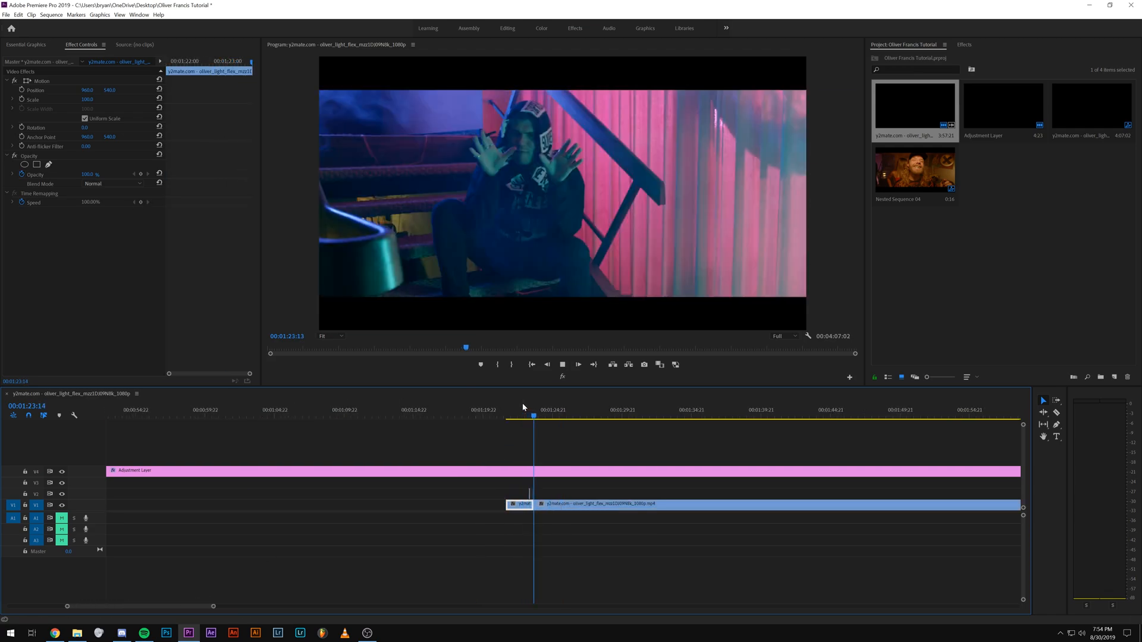
key("space")
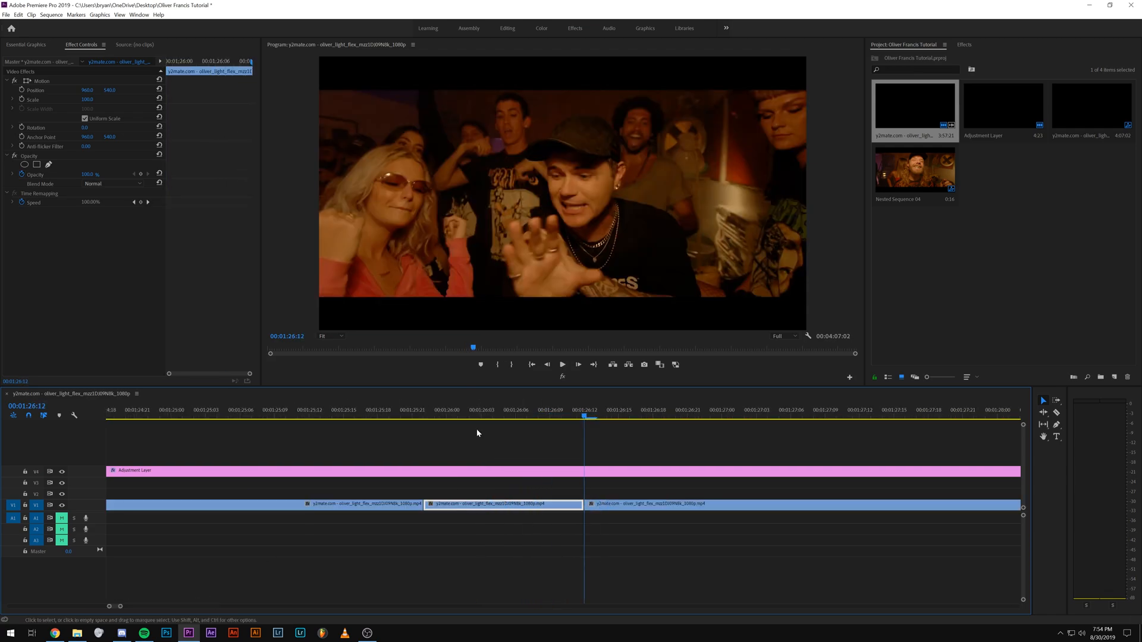
- Set the speed of the short party clip around 00:01:26:01 to 80%
left_click(460, 408)
right_click(475, 505)
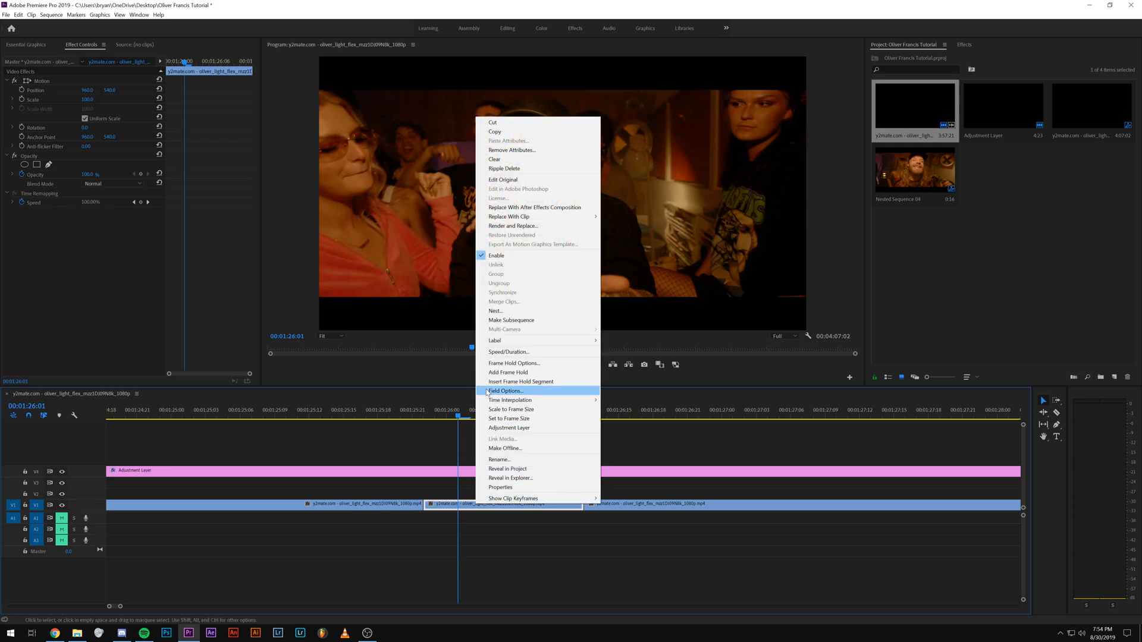
left_click(509, 352)
type("8")
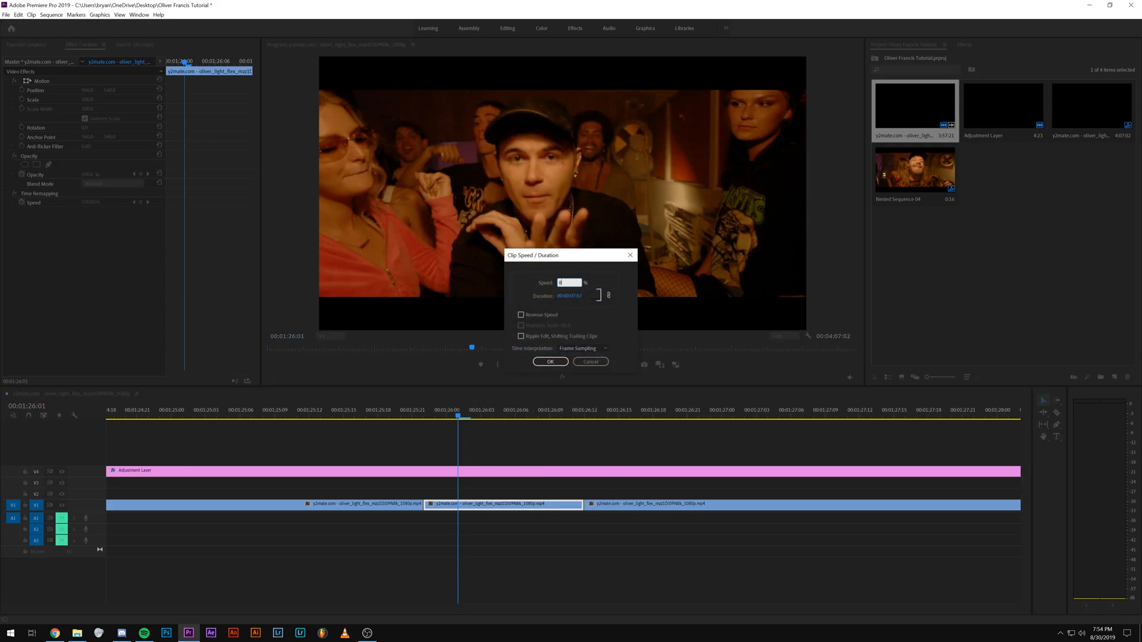
type("0")
key("Return")
- Scrub through the slowed party clip and change its time interpolation
key("Right")
left_click_drag(421, 415, 537, 415)
right_click(496, 503)
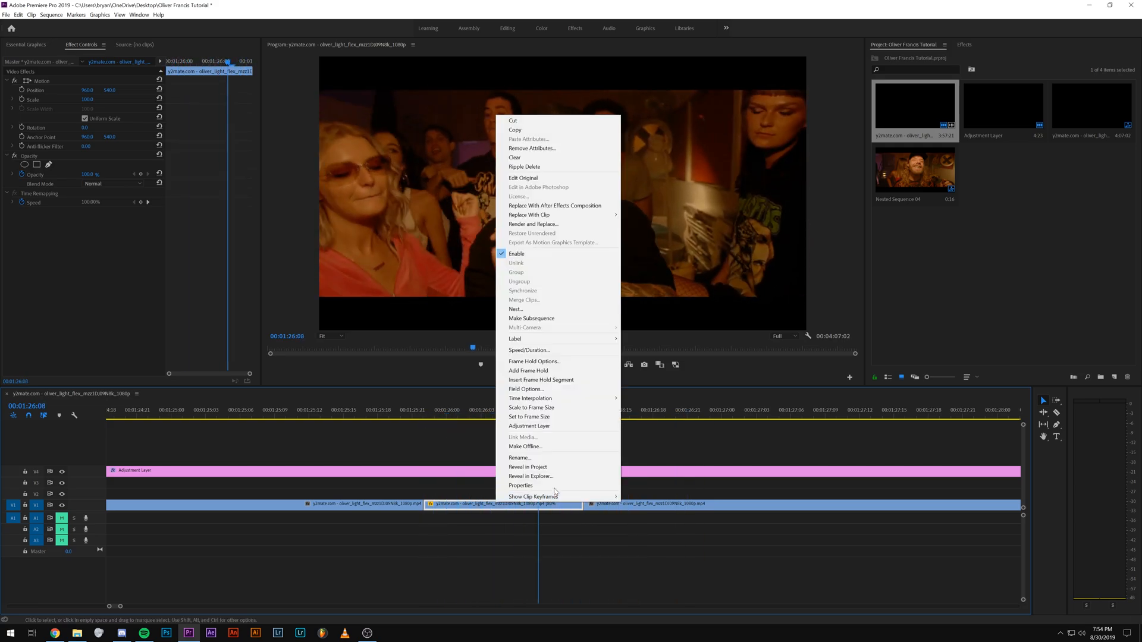
left_click(648, 416)
- Mark a range from 00:01:25:19 to 00:01:26:19 around the slowed clip and render it
left_click_drag(430, 412, 391, 411)
key("i")
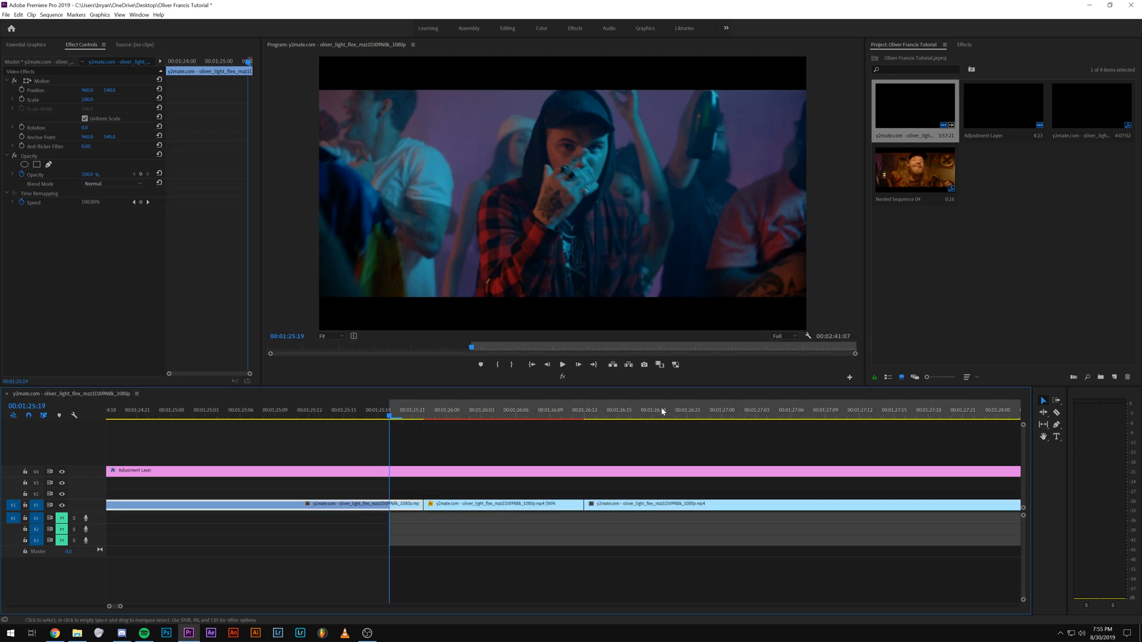
left_click(664, 411)
key("o")
key("Return")
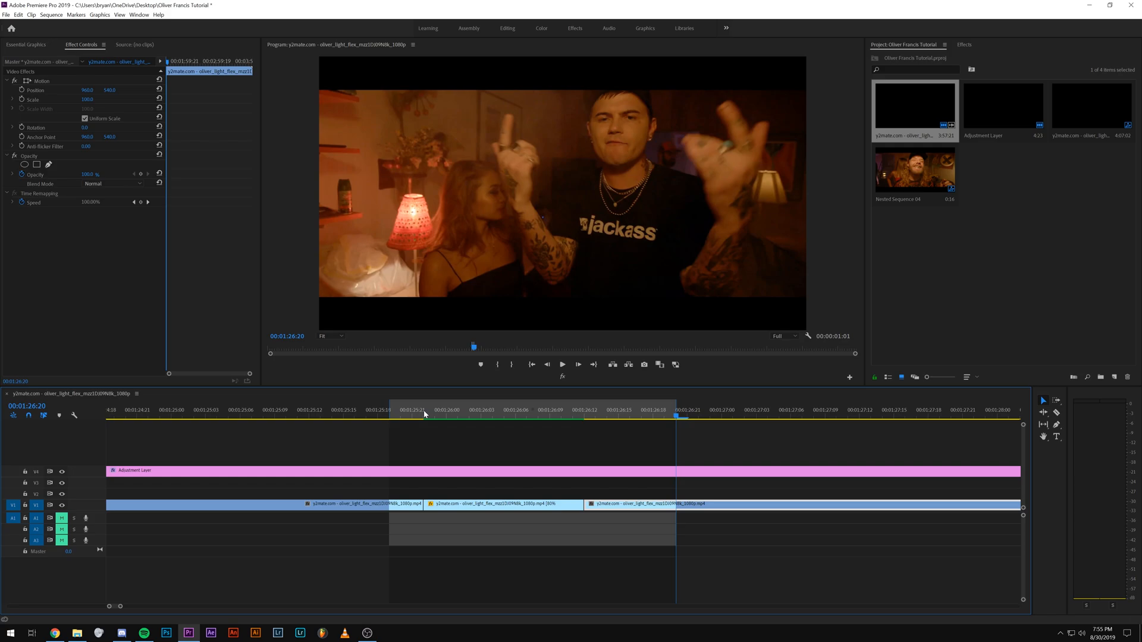
- Play back the rendered slow-motion section and examine it in the surrounding timeline
key("space")
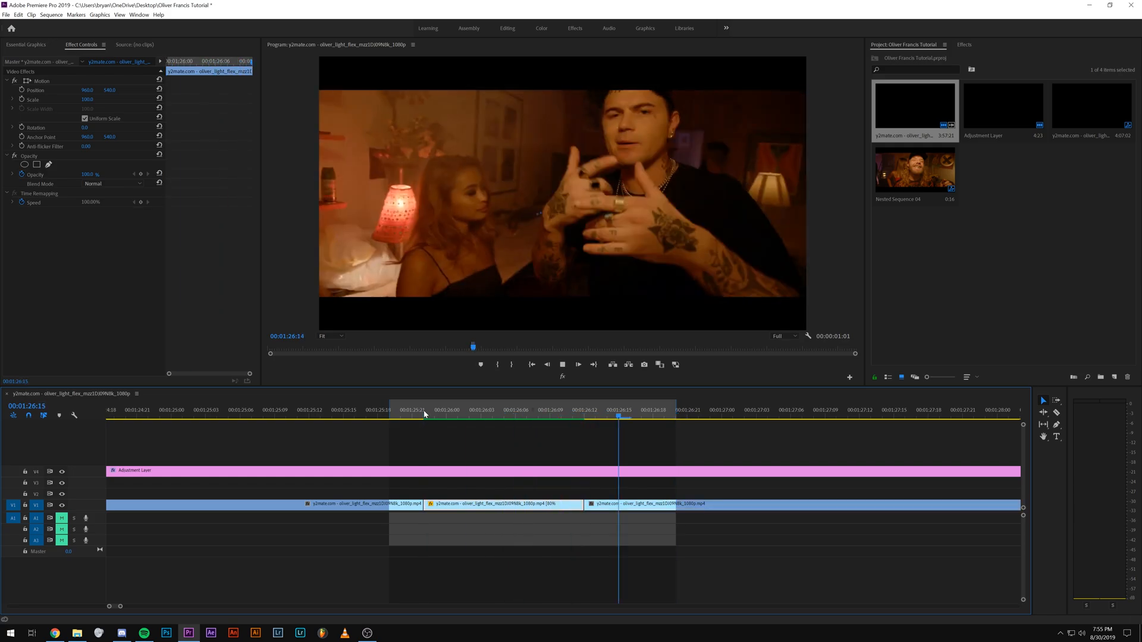
key("space")
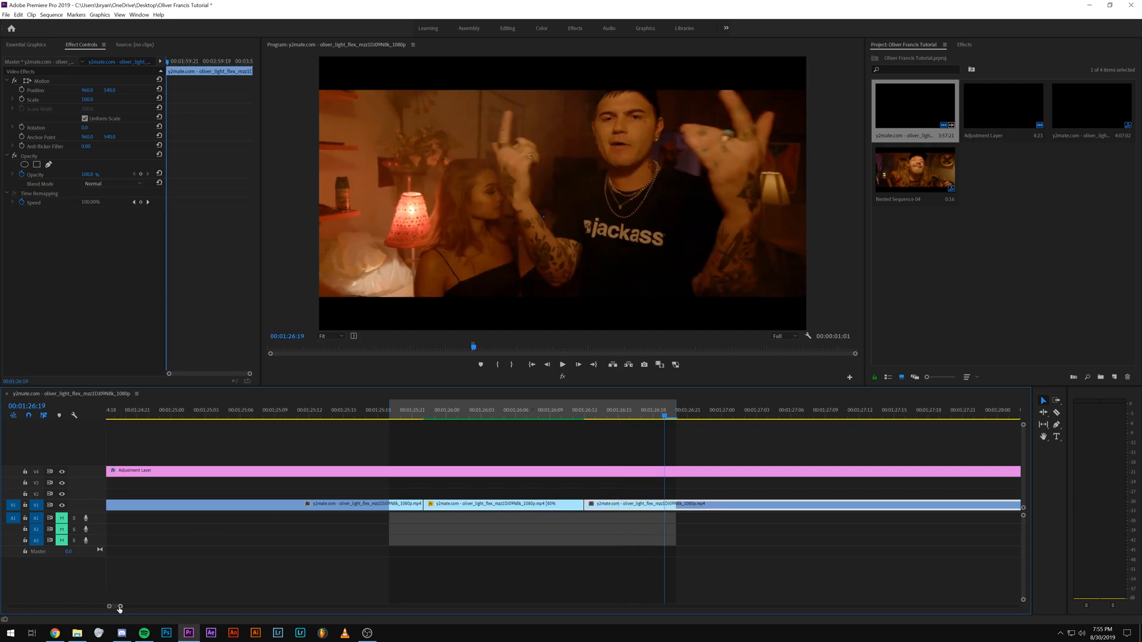
left_click_drag(120, 606, 245, 610)
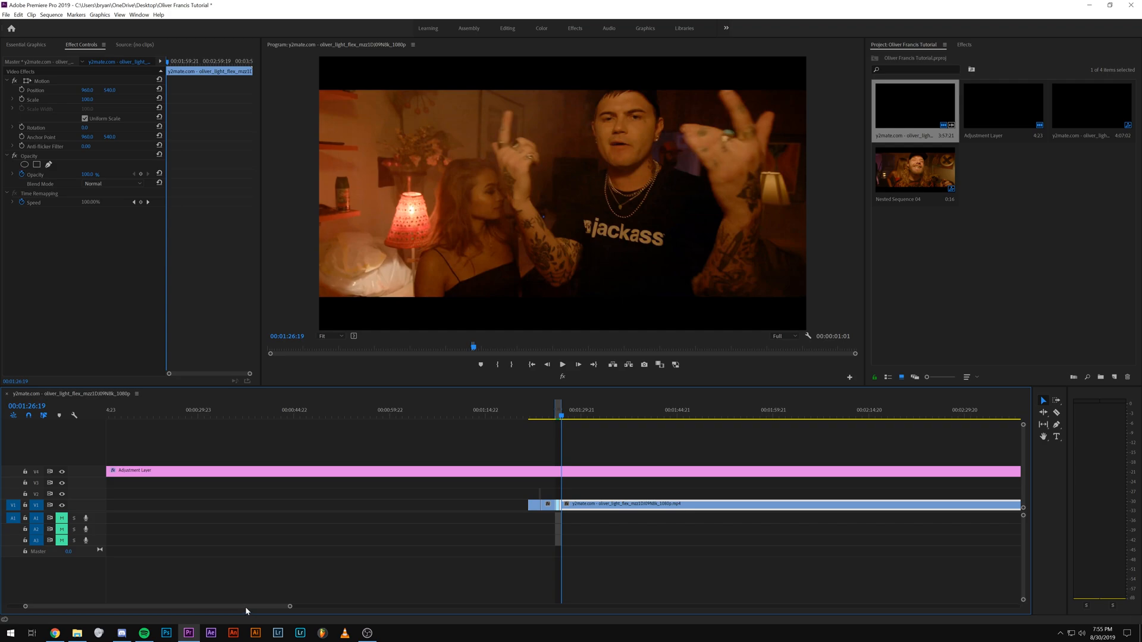
left_click_drag(290, 606, 162, 608)
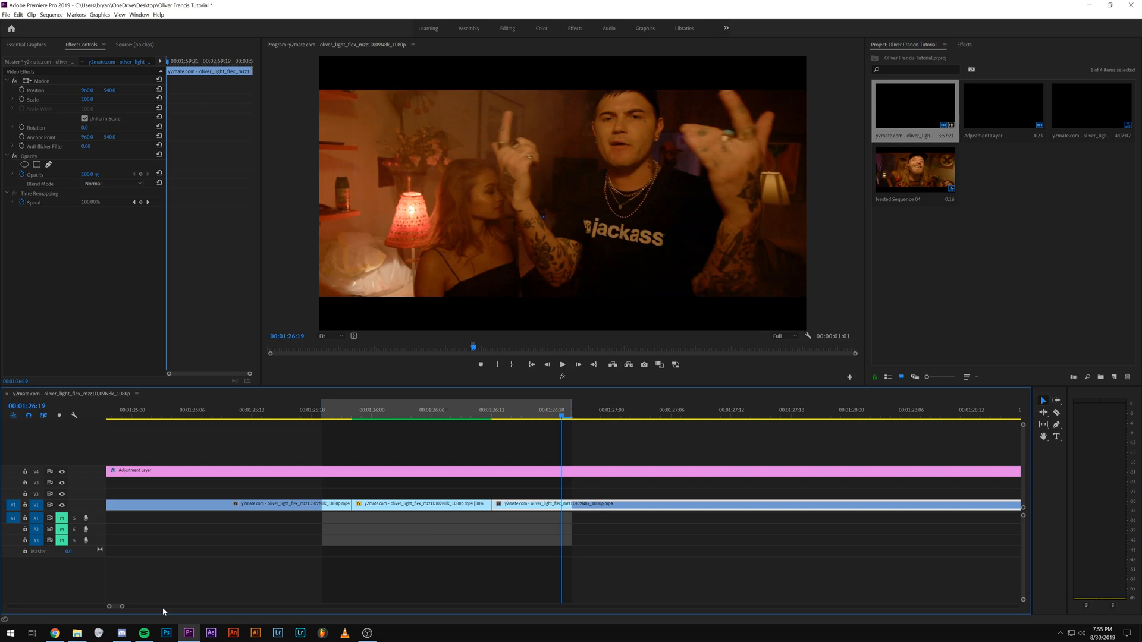